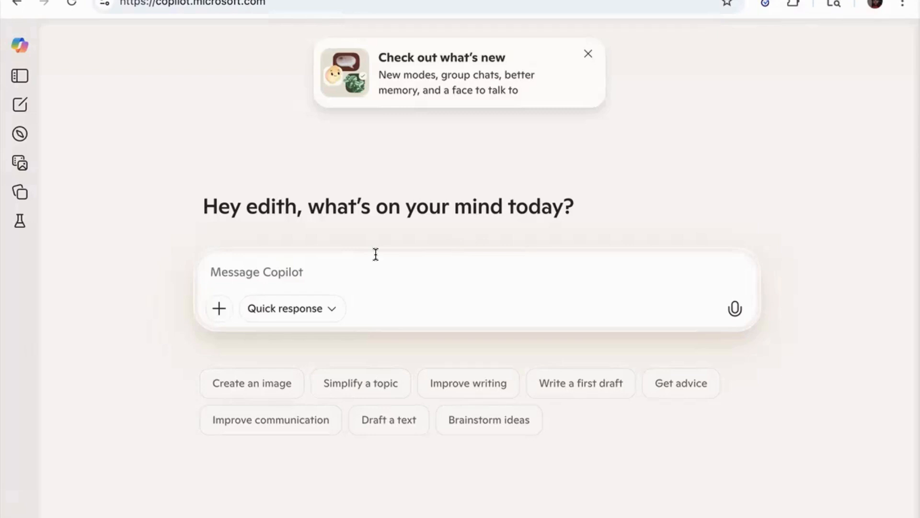
Send the prompt "start a new chat" to Copilot
type("start a ")
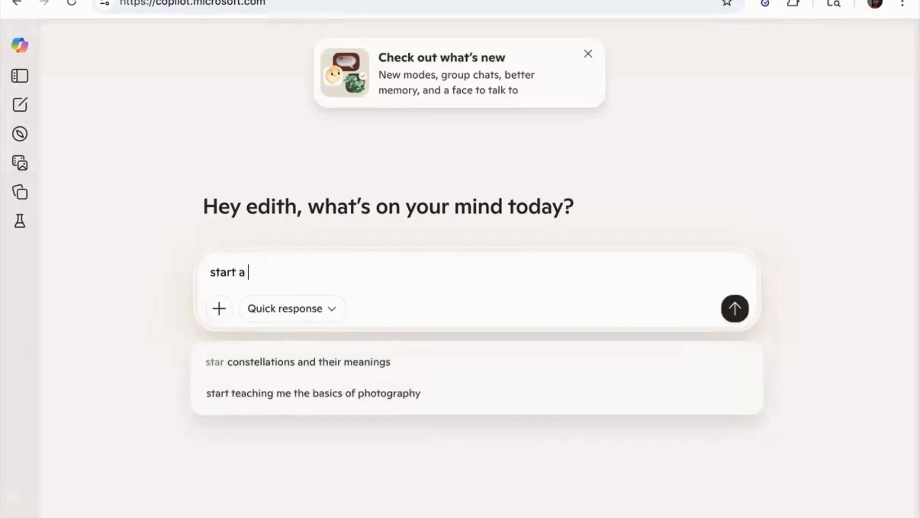
type("new chat")
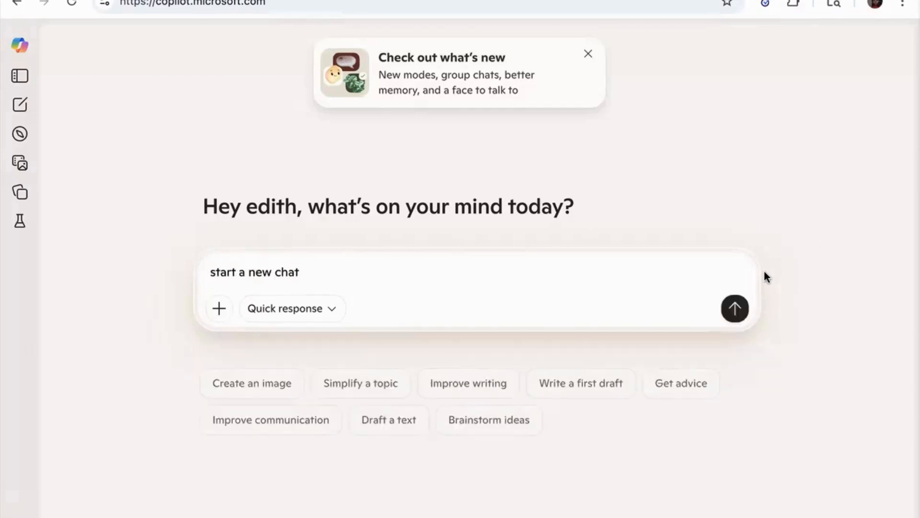
key("Return")
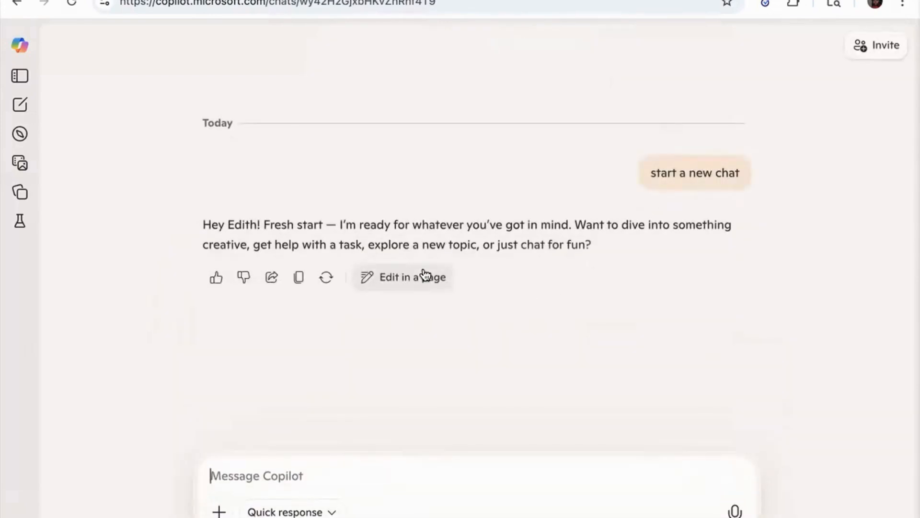
Attach the Excel file GenAI 87242 Lab Data.xlsx to the message
left_click(219, 511)
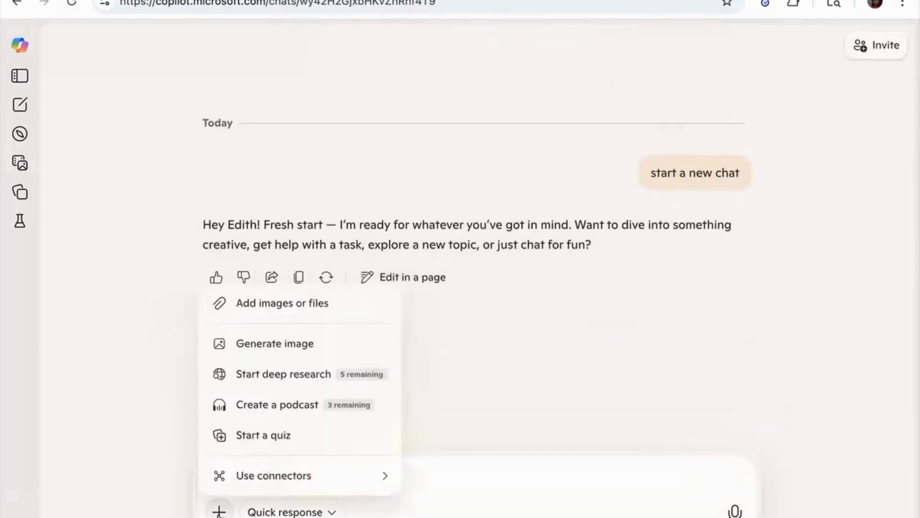
left_click(301, 312)
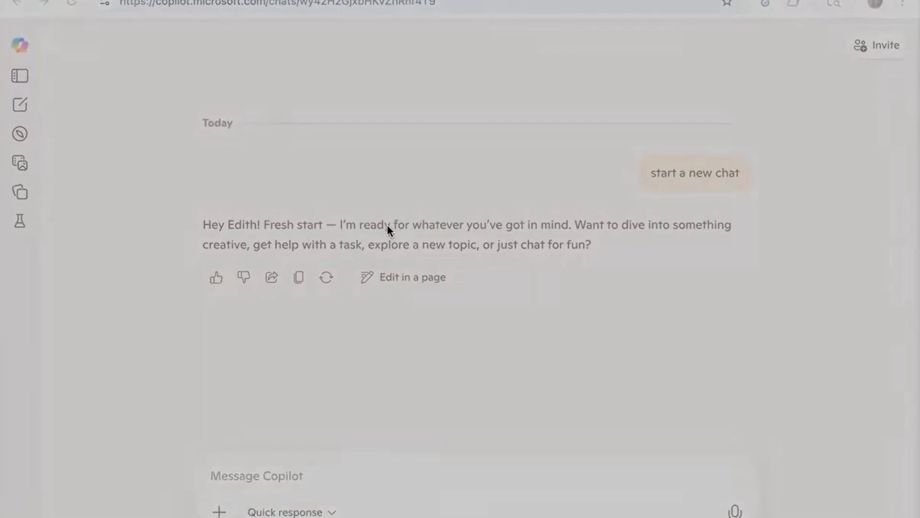
left_click(691, 444)
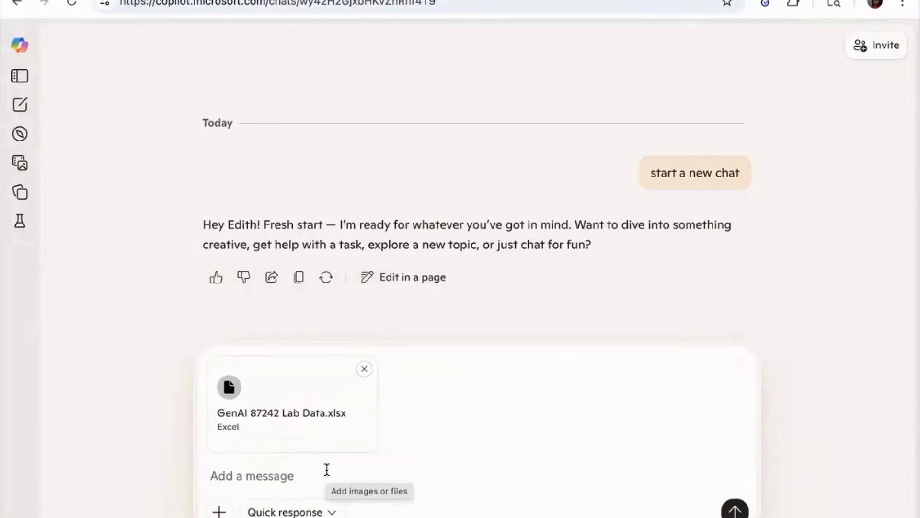
Ask Copilot to read the dataset and display the first five rows
left_click(327, 469)
type("read")
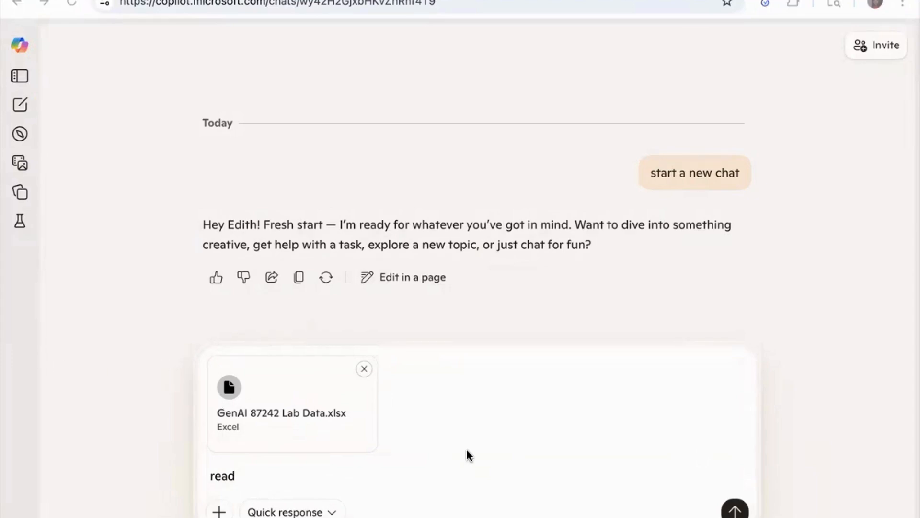
type(" the datas")
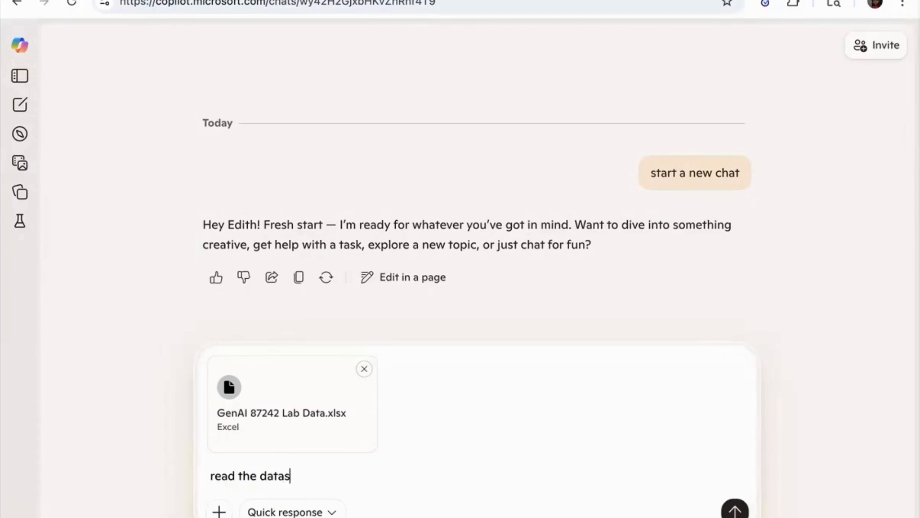
type("et and display the fi")
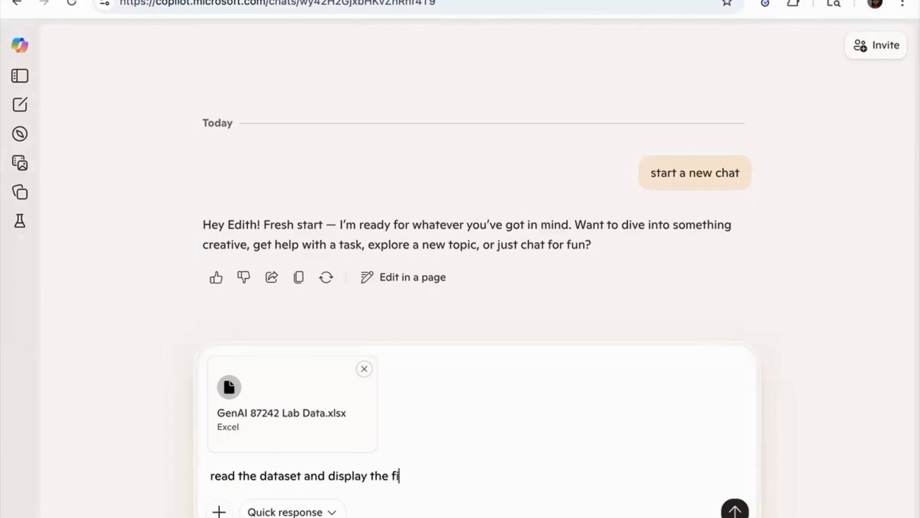
type("rst five rows")
left_click(735, 509)
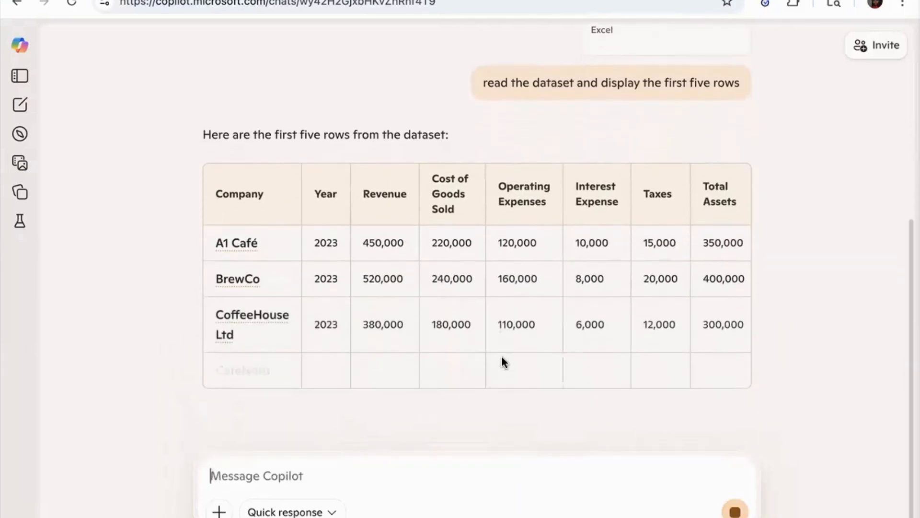
Write a prompt to extract only Company, Revenue, Cost_of_Goods_Sold, Operating_Expenses, Interest_Expense and Taxes for the whole dataset
scroll(534, 334, "right", 5)
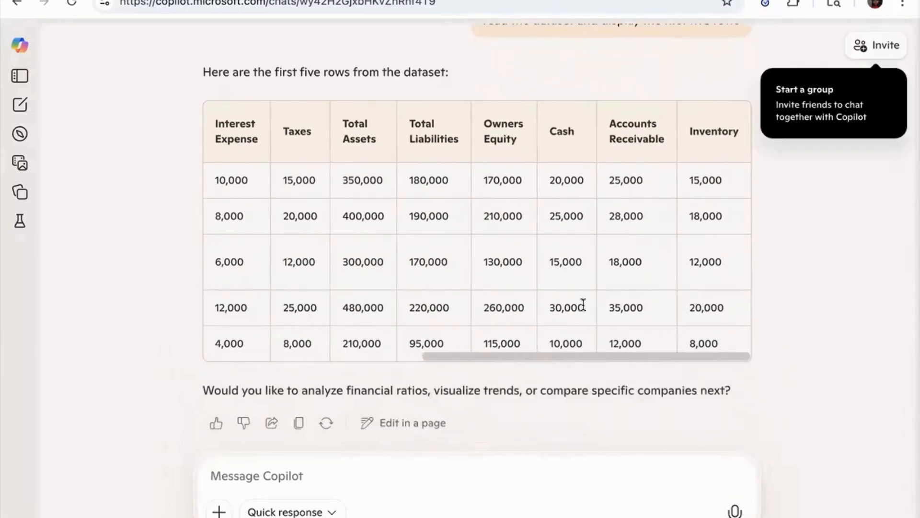
scroll(444, 294, "left", 5)
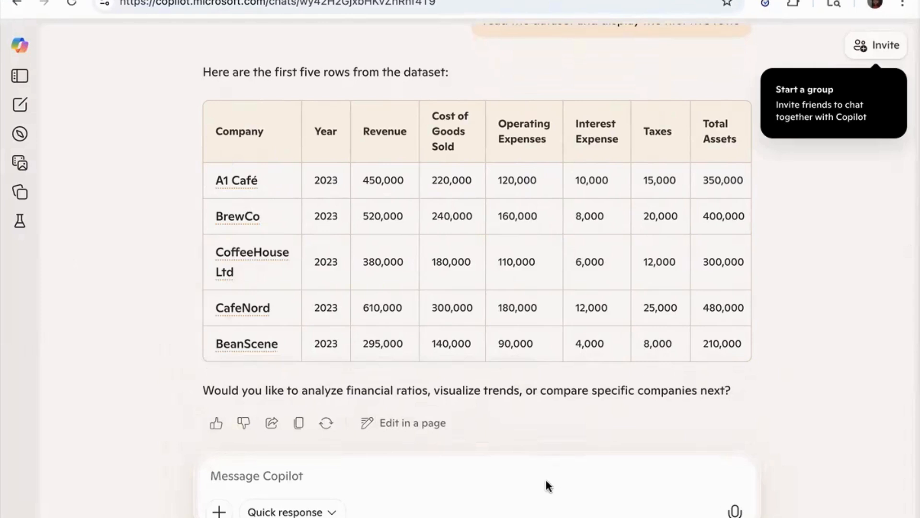
type("extract")
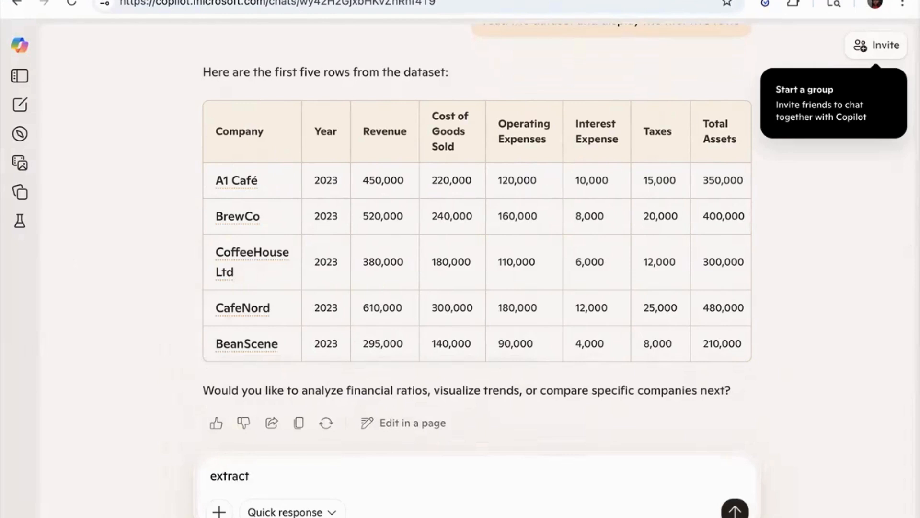
type(" these")
left_click(250, 474)
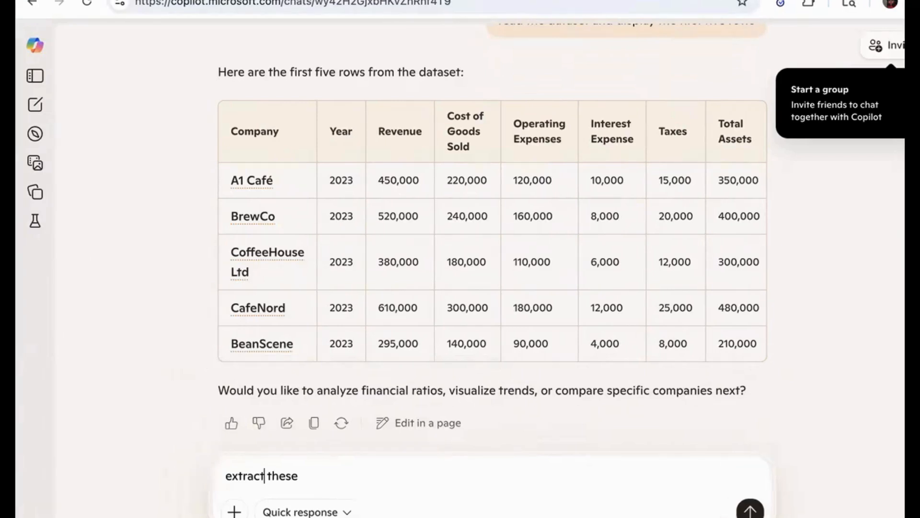
key("BackSpace")
key("BackSpace")
key("BackSpace")
key("BackSpace")
key("BackSpace")
key("BackSpace")
key("BackSpace")
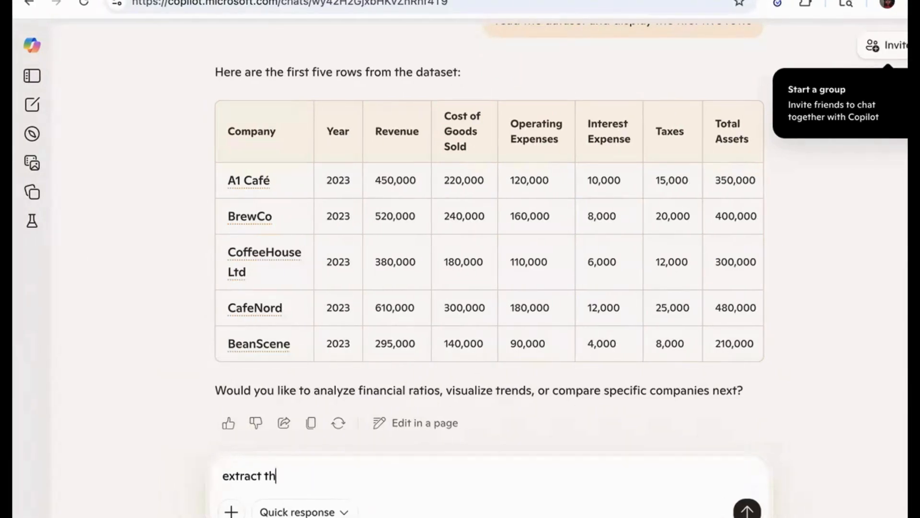
type("only these columns")
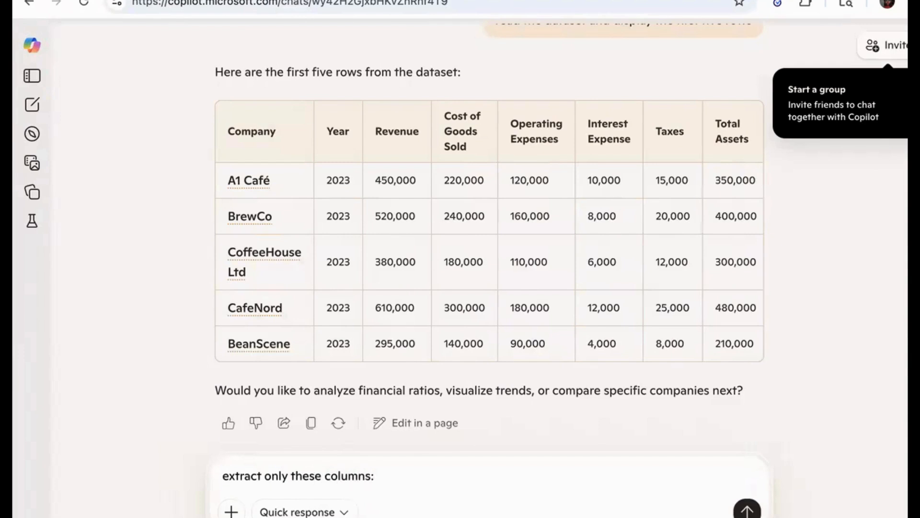
type(": Company")
type(", RE")
type("evenue,")
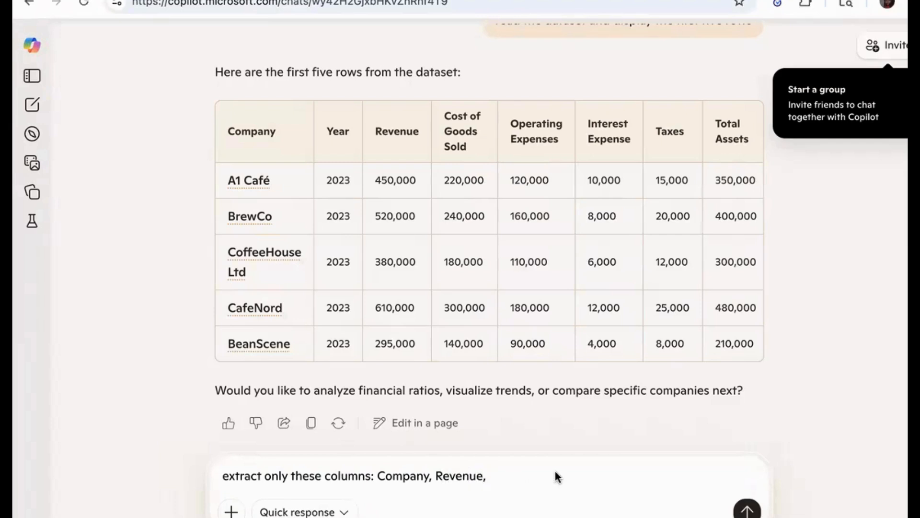
type("Cost_of_Goods_")
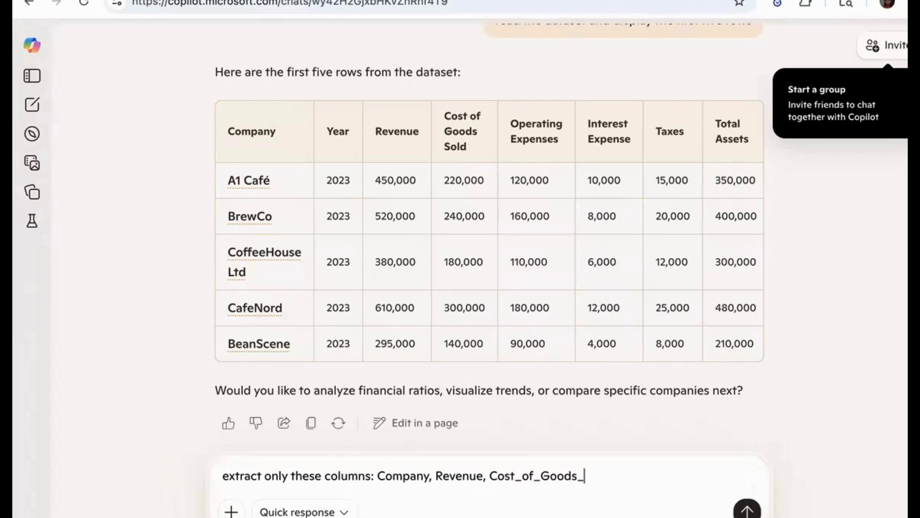
type("Sold, Operating_Expenses,")
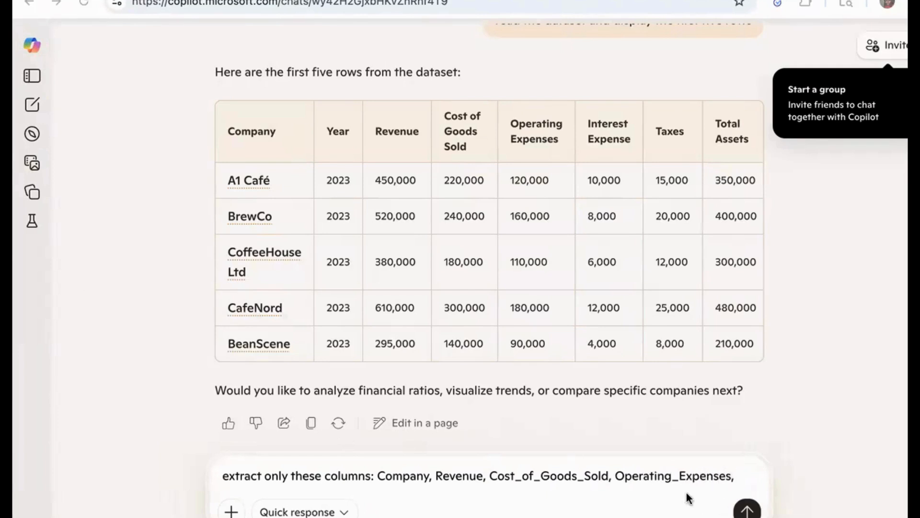
type("Interest")
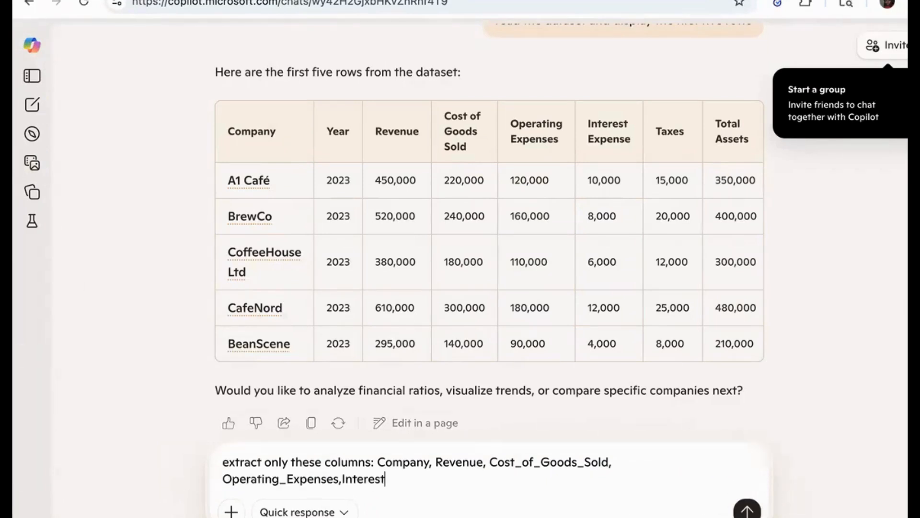
type("_Expens")
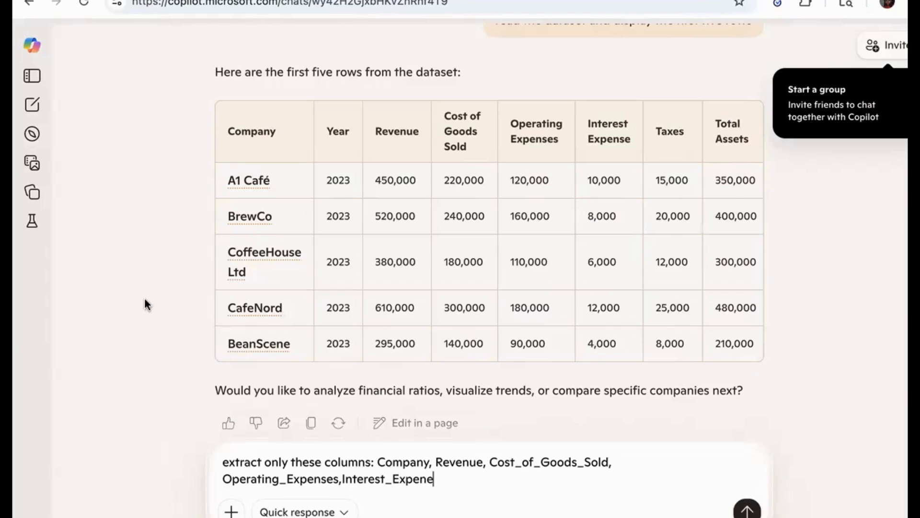
type("e")
type(", Taxes for ther w")
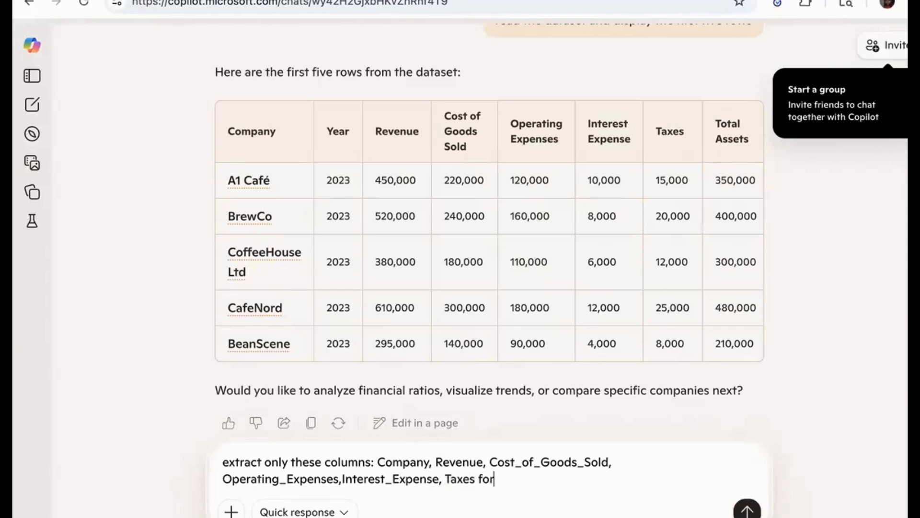
key("BackSpace")
key("BackSpace")
key("BackSpace")
type("whole d")
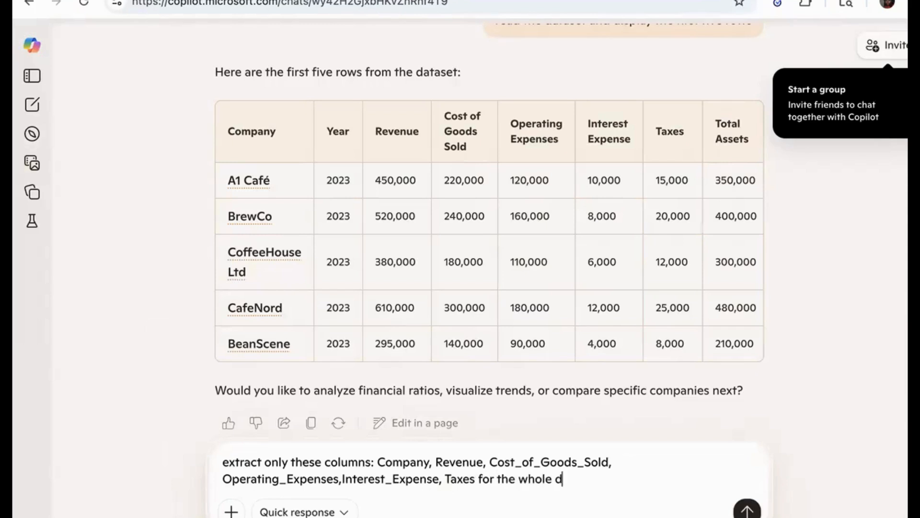
type("ataset")
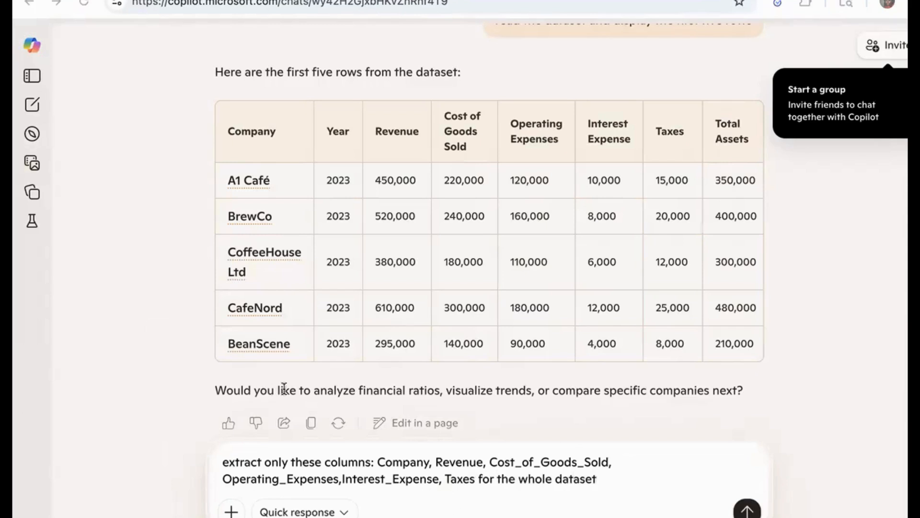
Capitalize the first letter of the extraction prompt and send it
left_click(230, 462)
key("BackSpace")
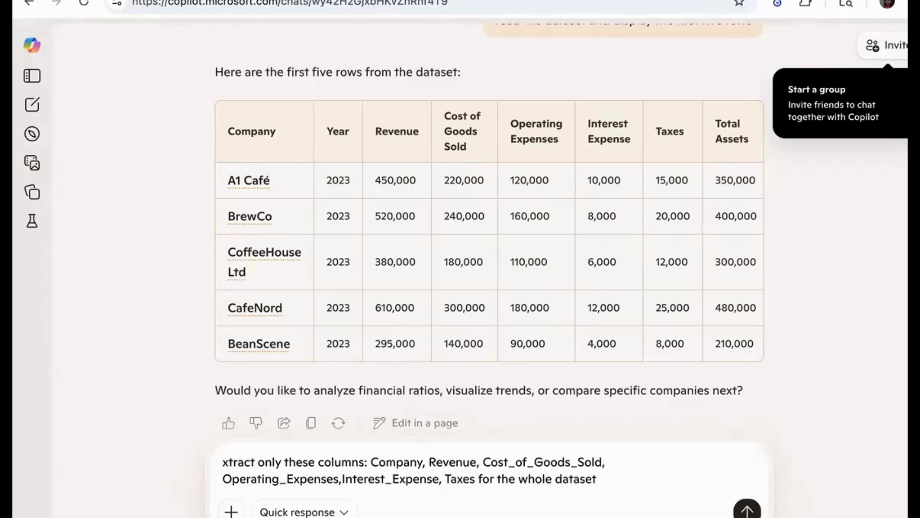
type("E")
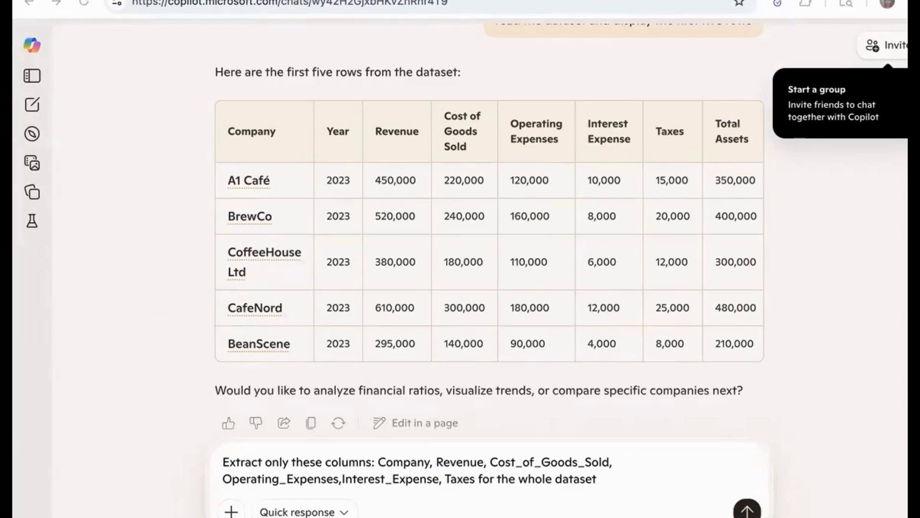
left_click(747, 510)
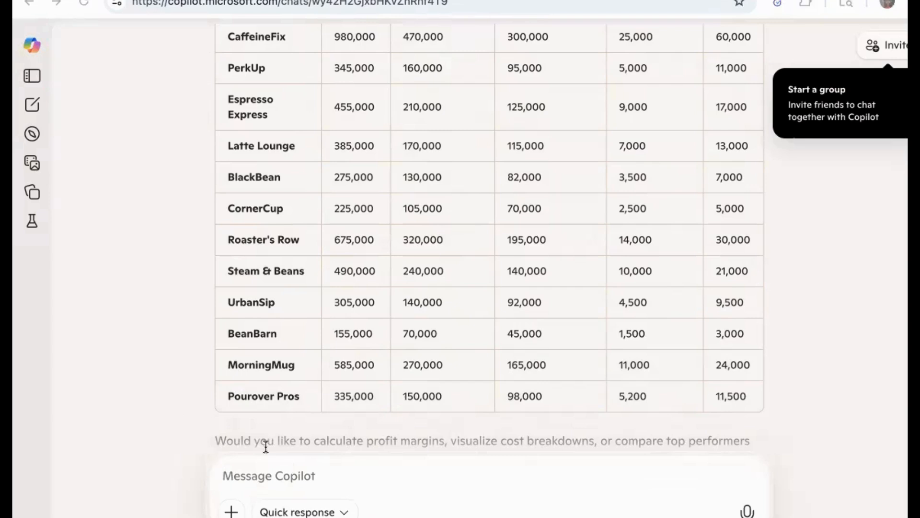
Write a prompt to add a new column Gross_Profit = Revenue - Cost_of_Goods_Sold
type("Add a new colum")
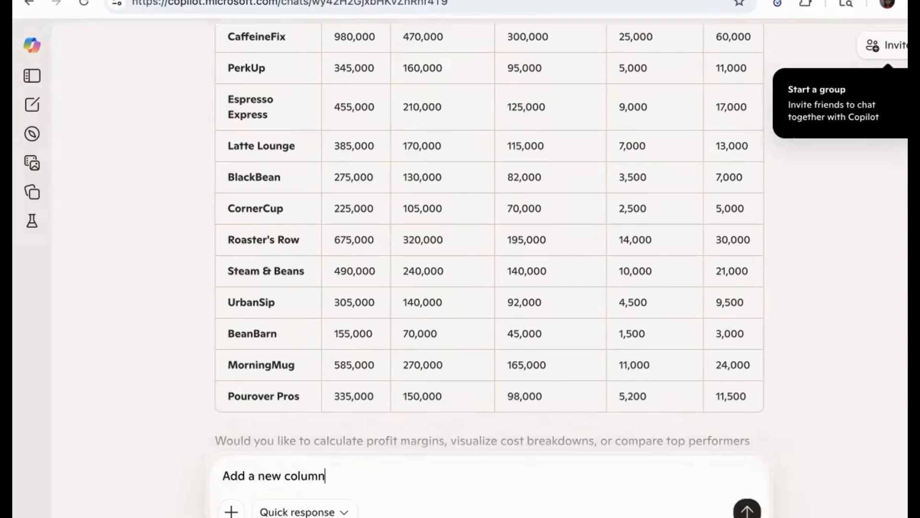
type("n ")
type("Gorss")
key("BackSpace")
key("BackSpace")
key("BackSpace")
key("BackSpace")
type("ross_Profit -")
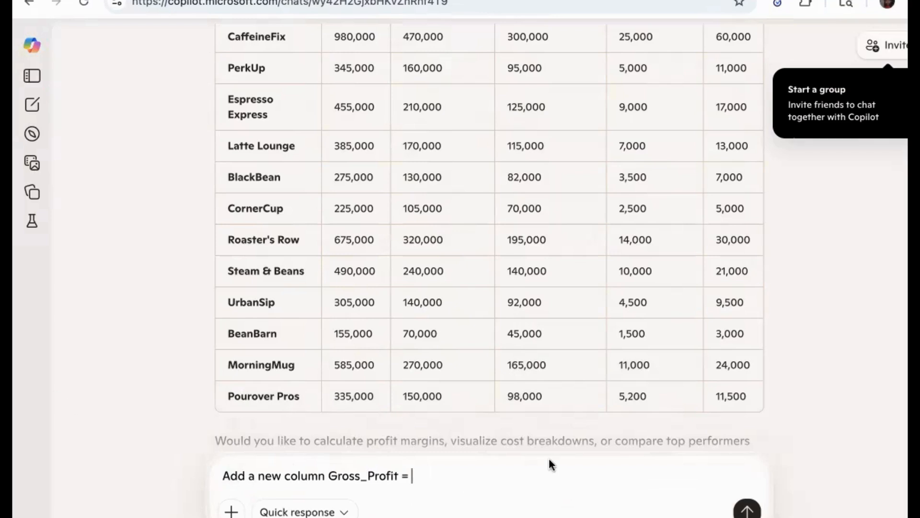
type(" Revenue -")
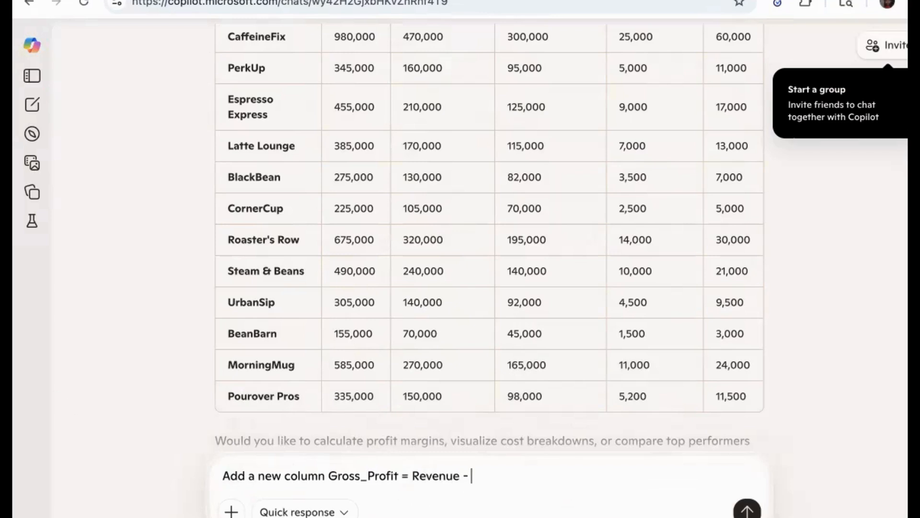
type(" Cost_Of_Goods")
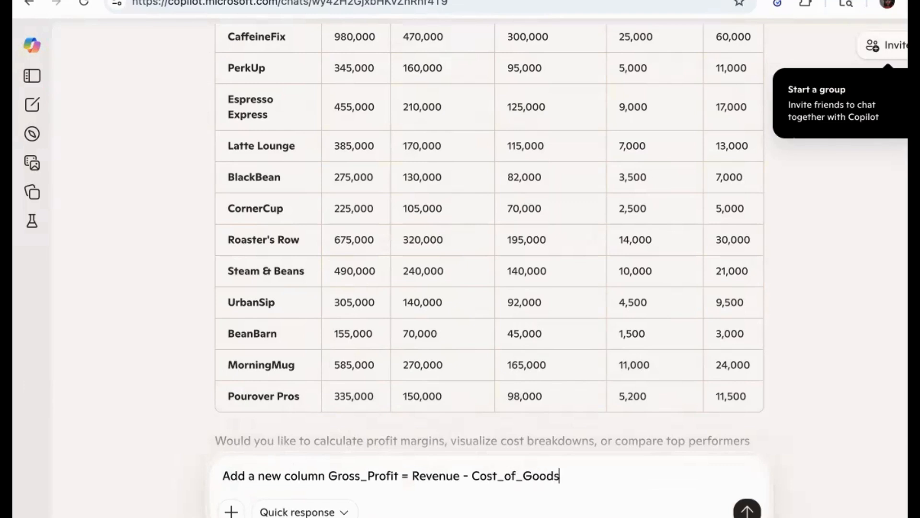
type("-Sold")
key("BackSpace")
key("BackSpace")
key("BackSpace")
type("_Sold")
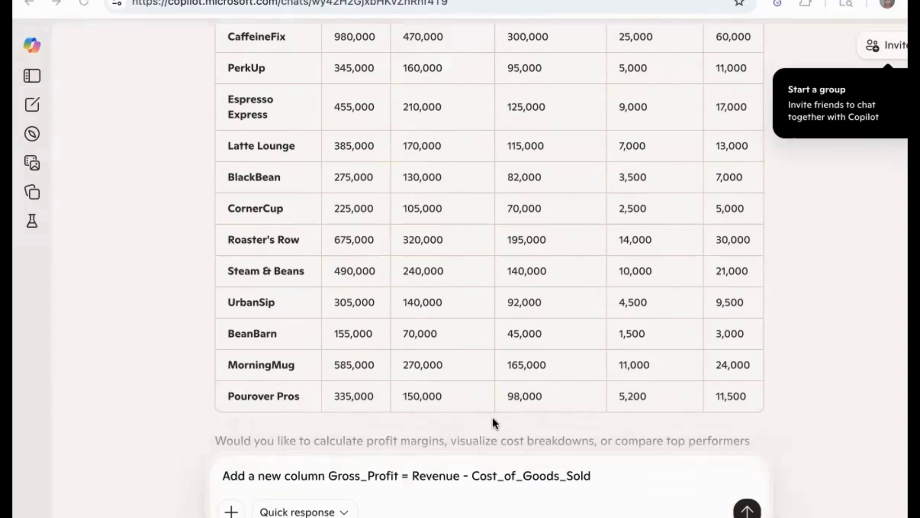
Send the Gross_Profit column prompt
left_click(30, 279)
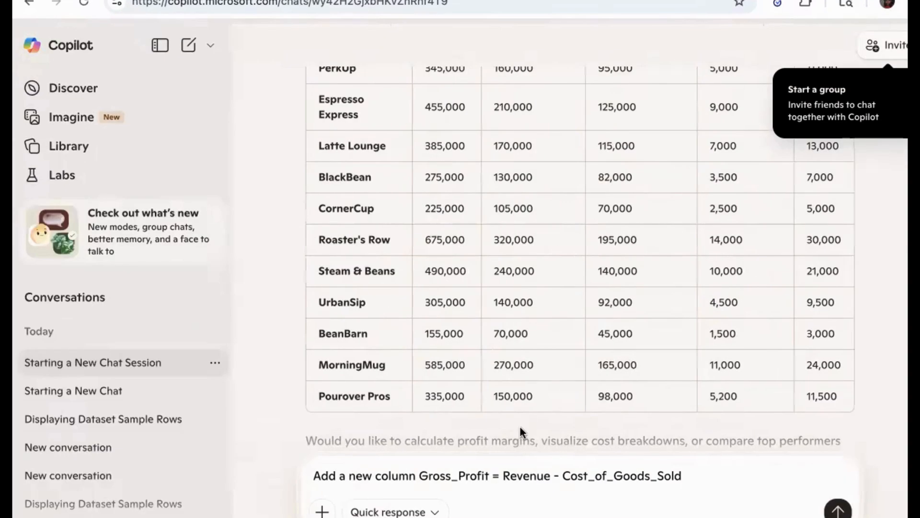
left_click(159, 45)
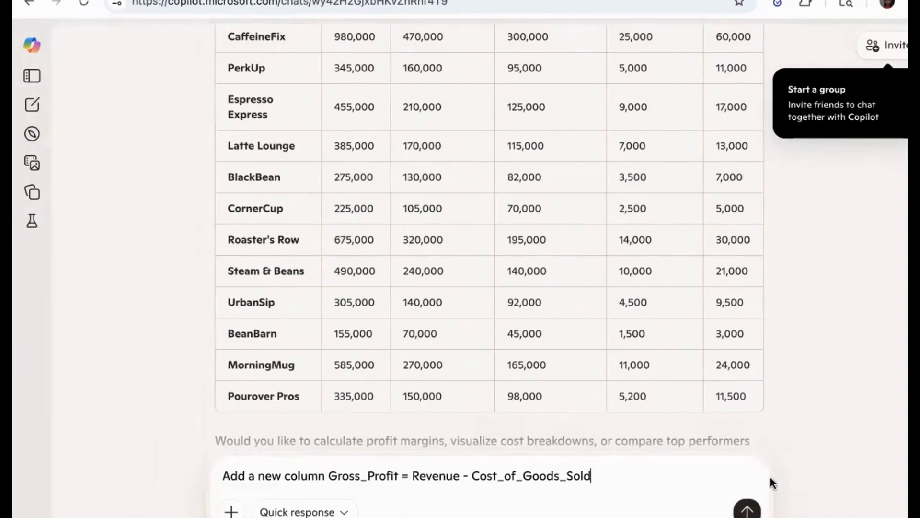
left_click(747, 509)
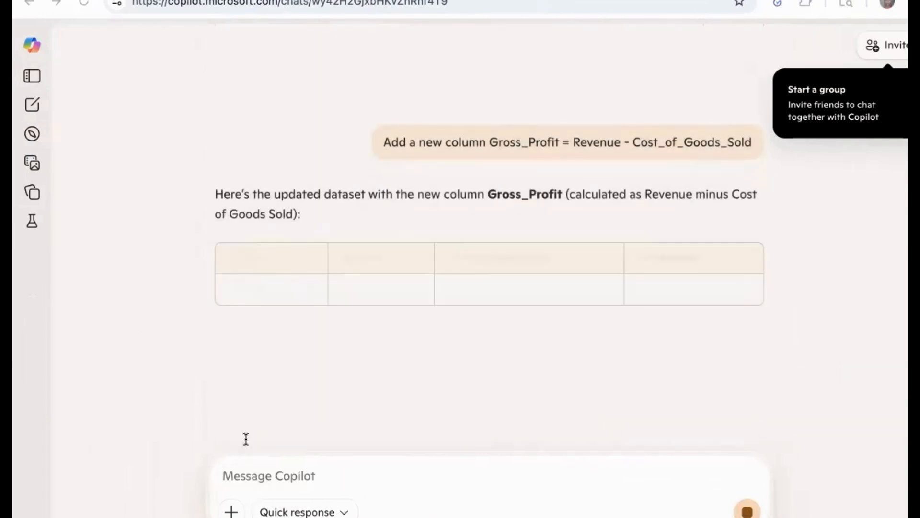
Ask Copilot to add a column Operating_Income = Gross_Profit - Operating_Expenses and send the prompt
scroll(566, 347, "down", 5)
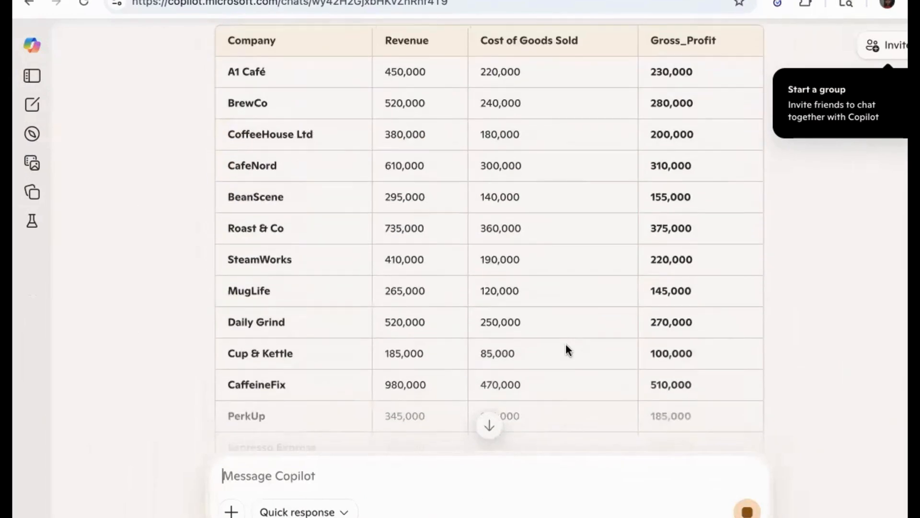
scroll(577, 201, "down", 8)
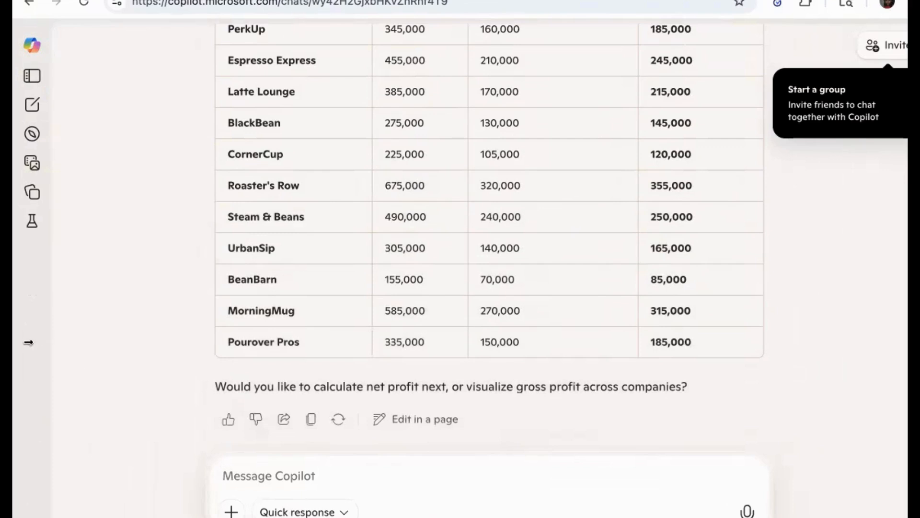
left_click(321, 474)
type("Add a column")
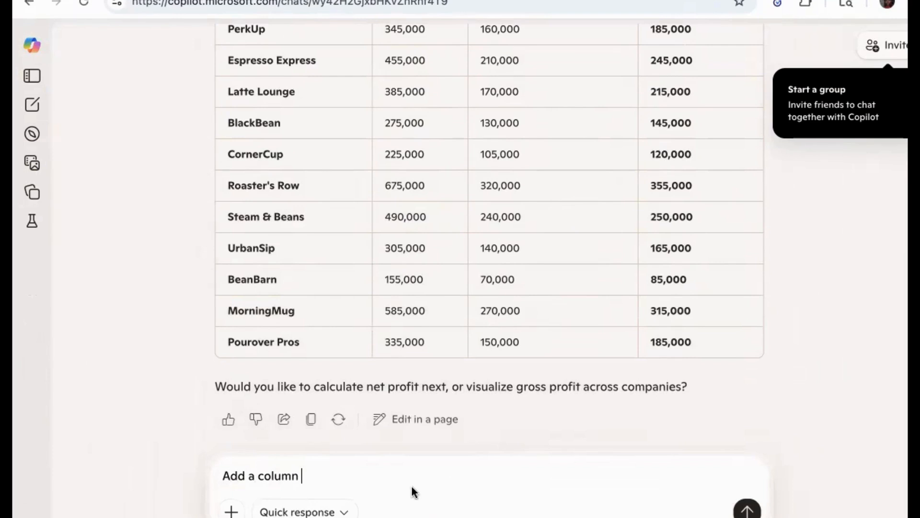
type(" Operating_incom")
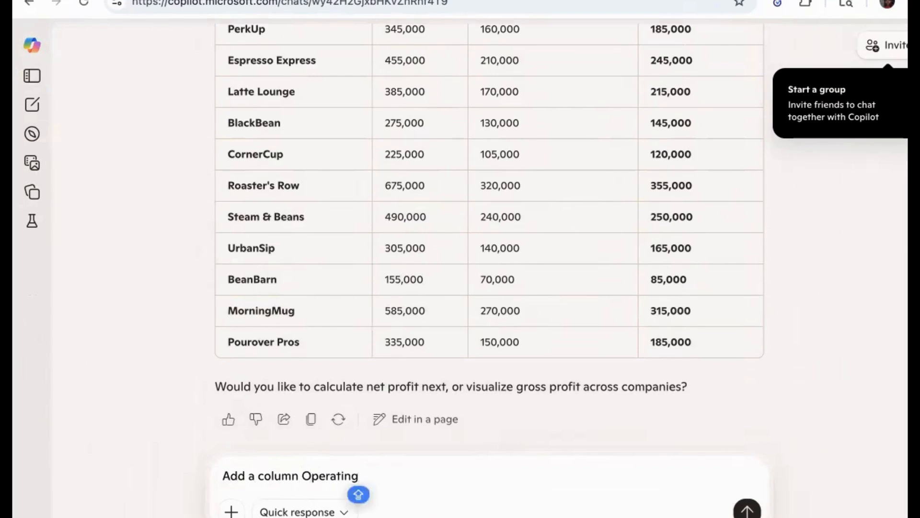
key("BackSpace")
key("BackSpace")
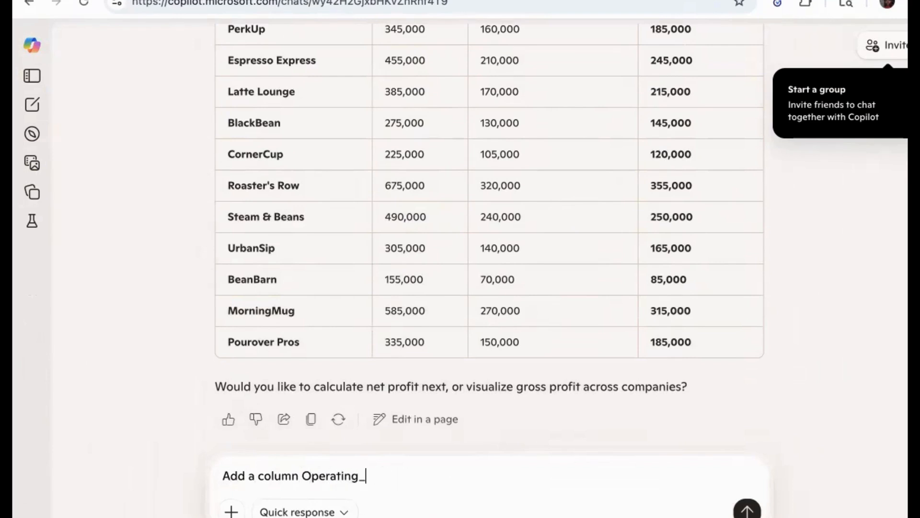
type("Income =")
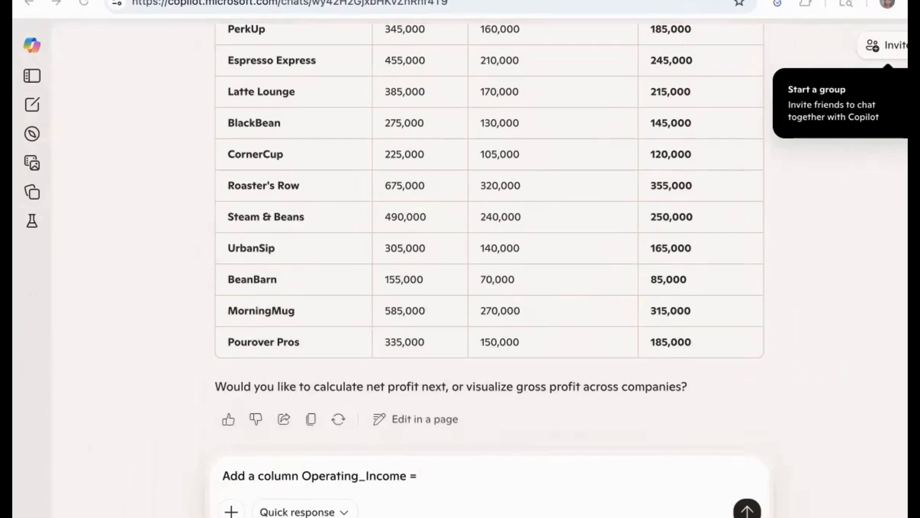
type(" Gross")
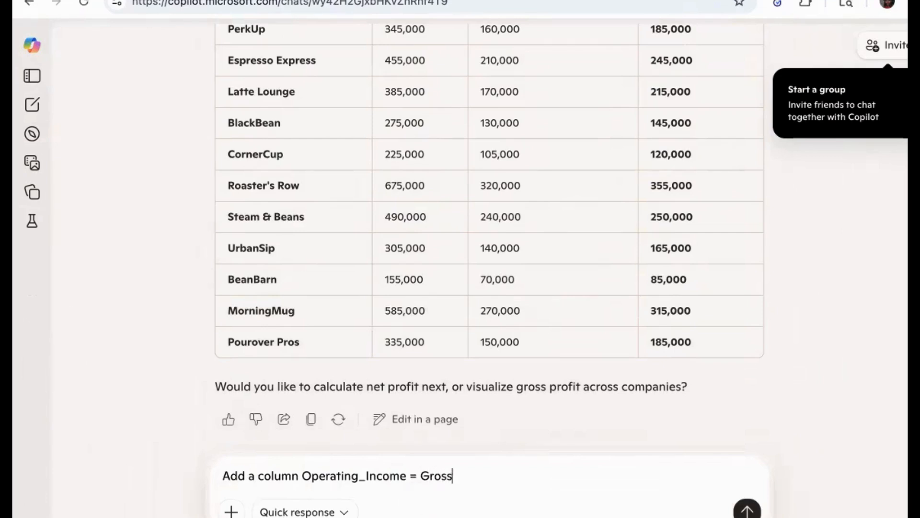
type("_Profit - Operating_E")
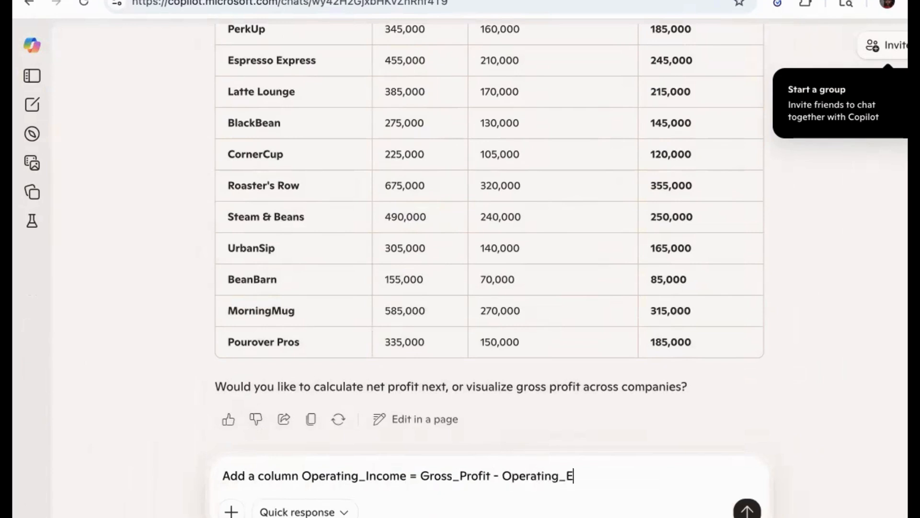
type("xpenses")
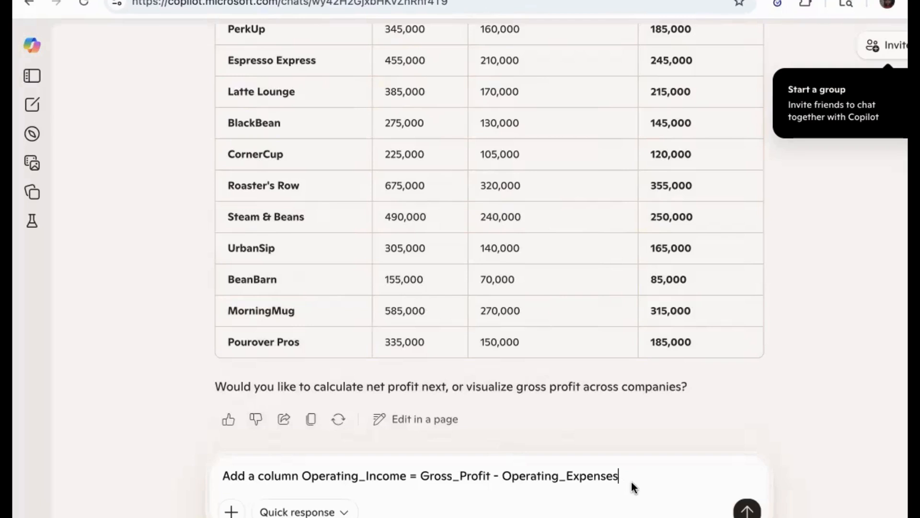
key("Return")
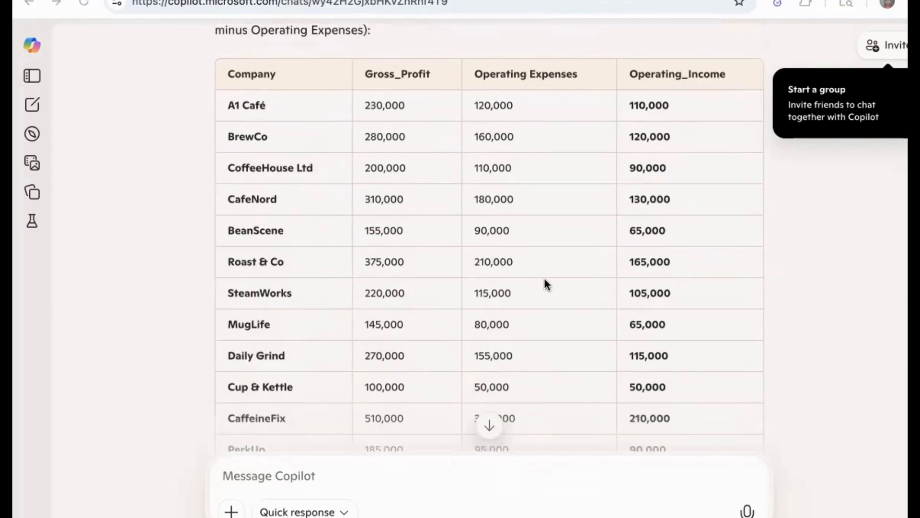
Write a prompt to add a column EBIT = Operating_Income - Interest_Expense
scroll(545, 284, "down", 2)
scroll(401, 405, "down", 8)
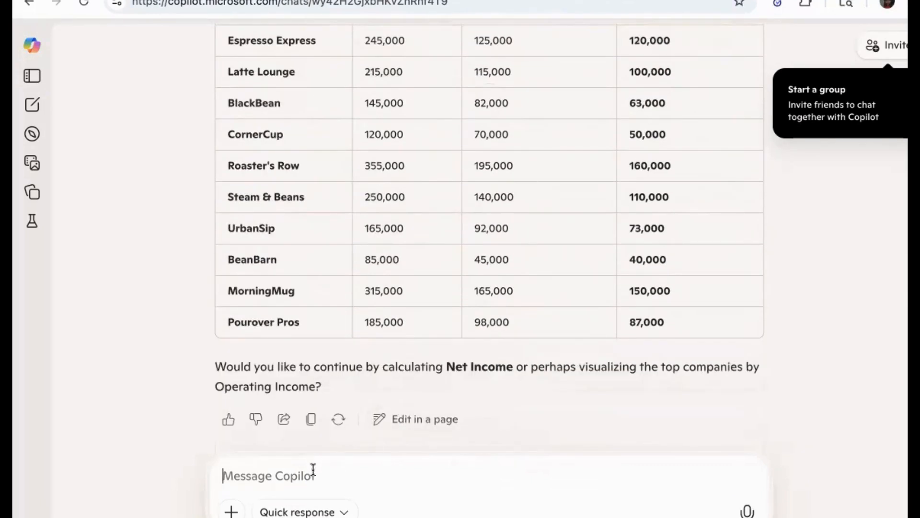
type("Add a col")
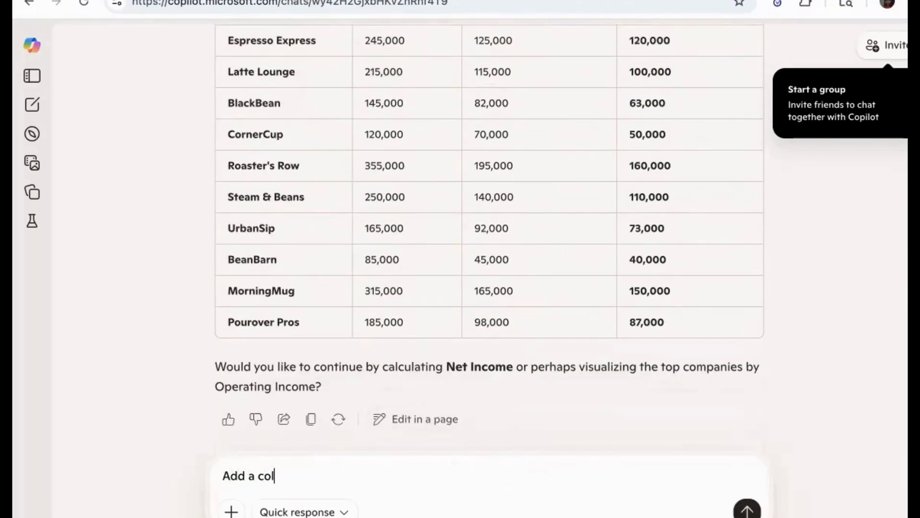
type("umn")
key("BackSpace")
type("n EBIT =")
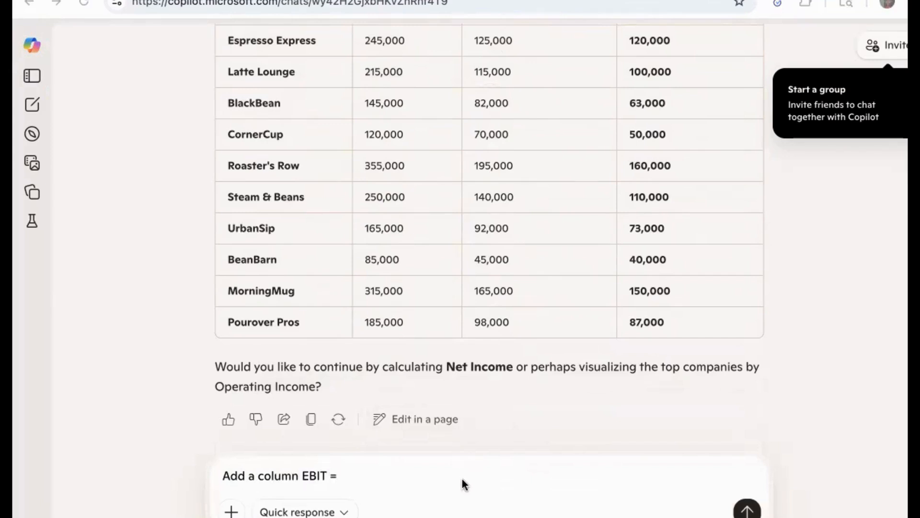
type(" Operating Incom")
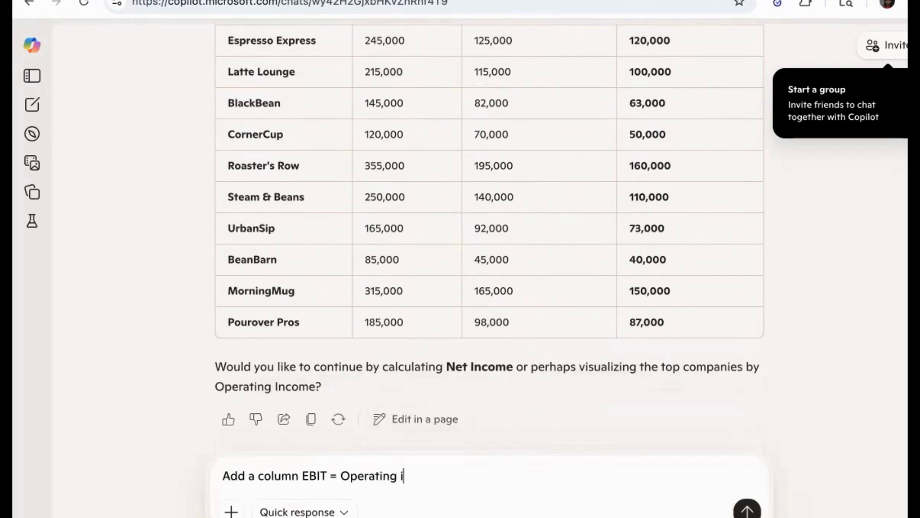
key("BackSpace")
key("BackSpace")
key("BackSpace")
key("BackSpace")
key("BackSpace")
key("BackSpace")
type("_Income - Inte")
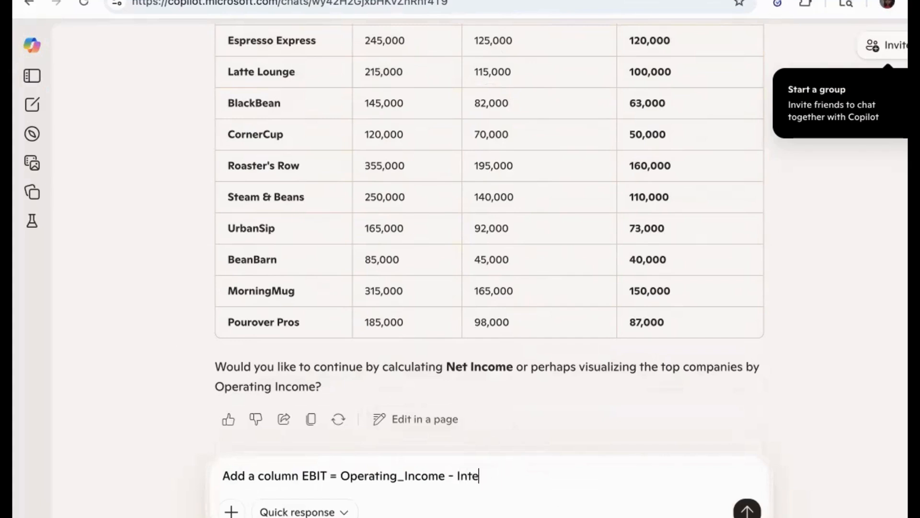
type("srtyerest_Expes")
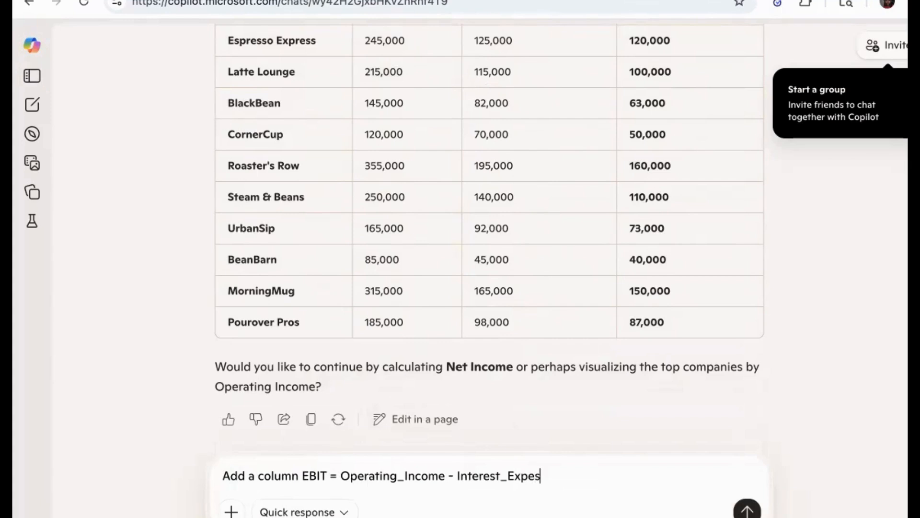
key("BackSpace")
type("nse")
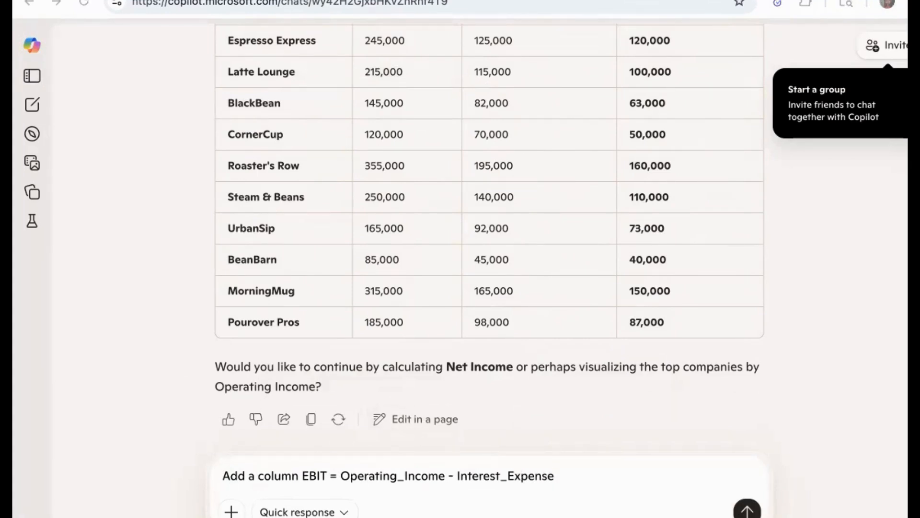
Change EBIT to EBT in the prompt and send it
left_click(320, 476)
key("BackSpace")
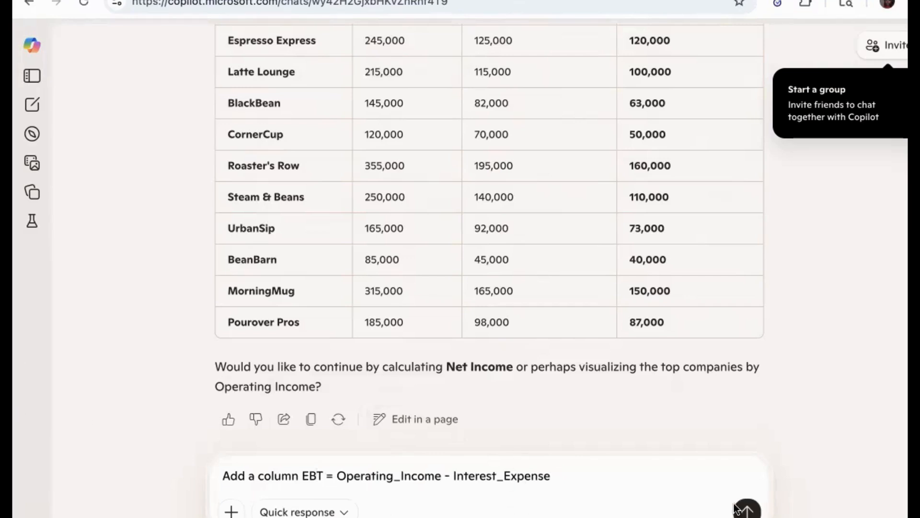
left_click(747, 509)
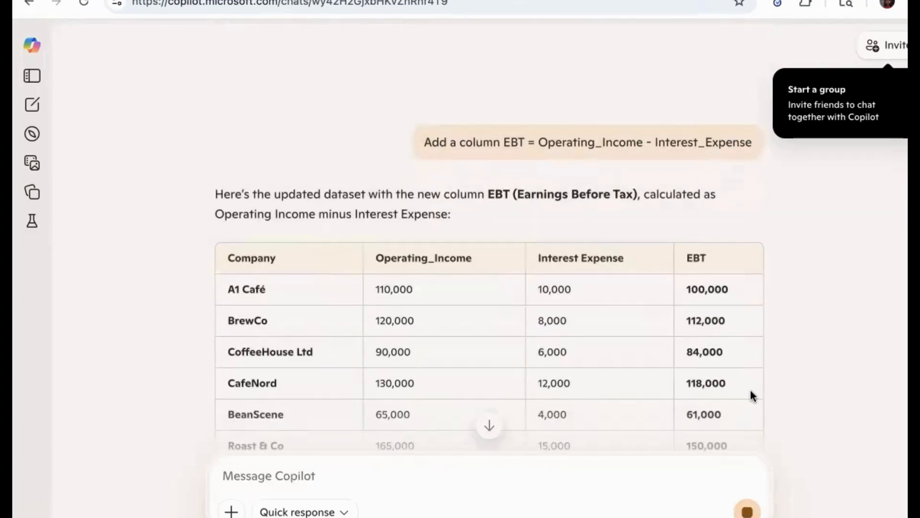
Ask Copilot to add a new column Net Income = EBT - Taxes and send the prompt
scroll(751, 394, "down", 5)
scroll(352, 373, "down", 4)
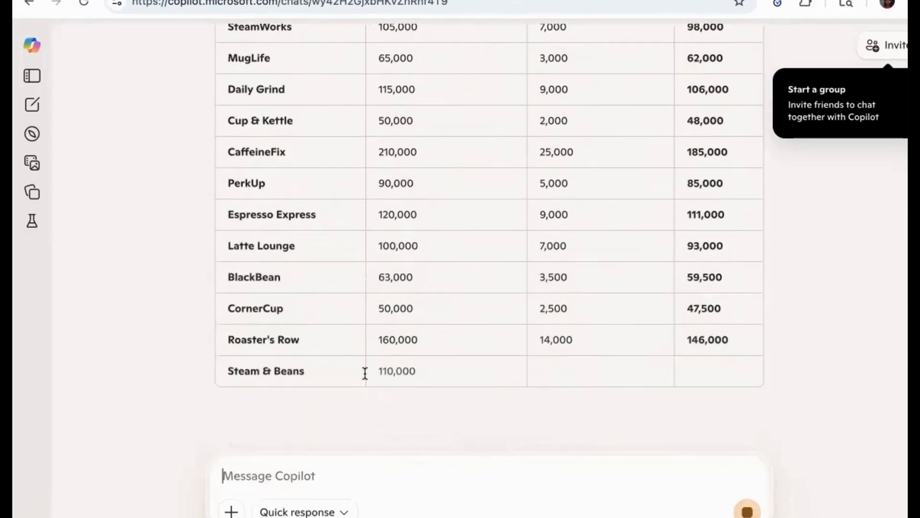
scroll(352, 372, "down", 3)
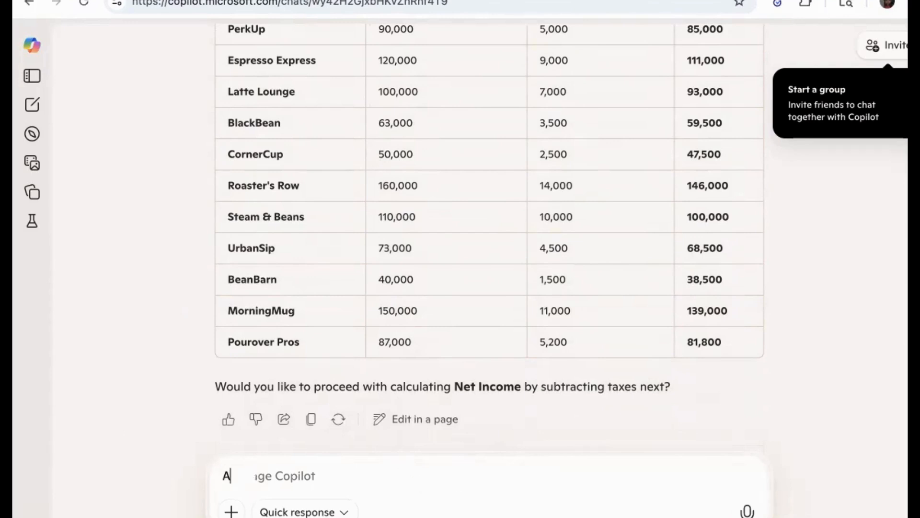
type("dd")
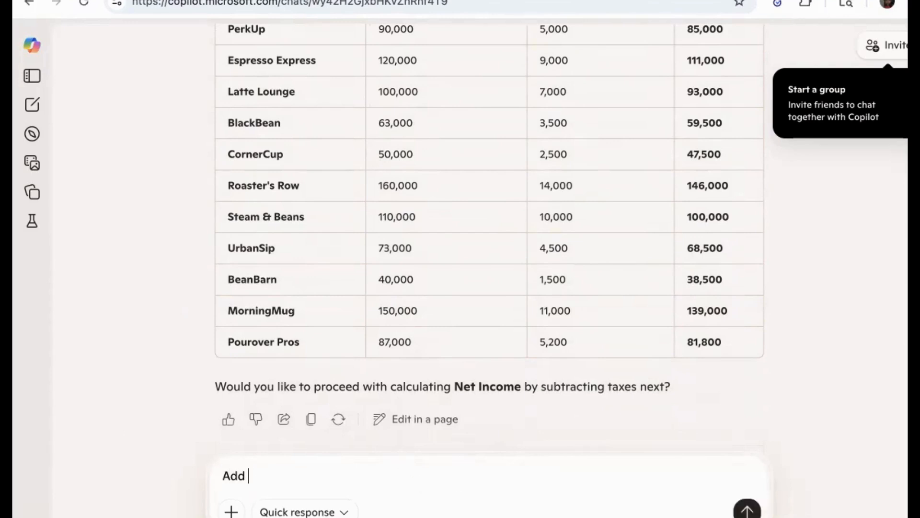
type(" a new column")
key("BackSpace")
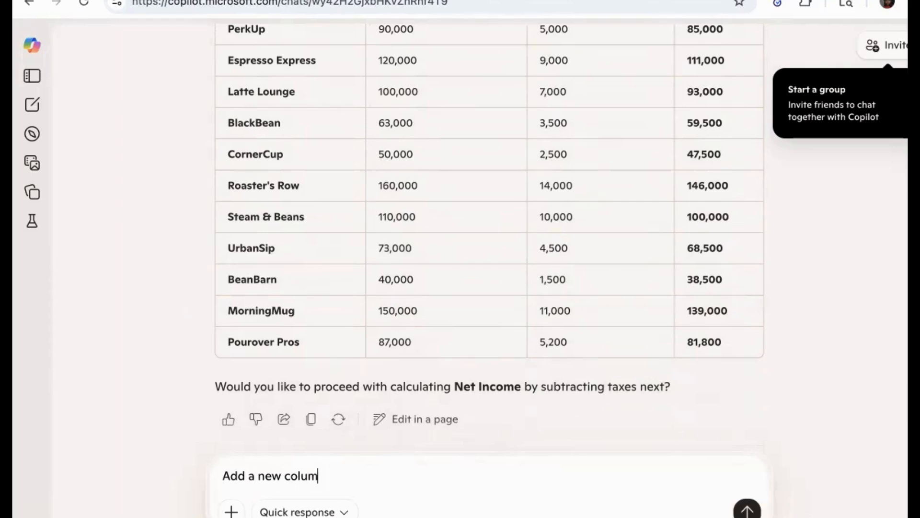
type("net")
key("BackSpace")
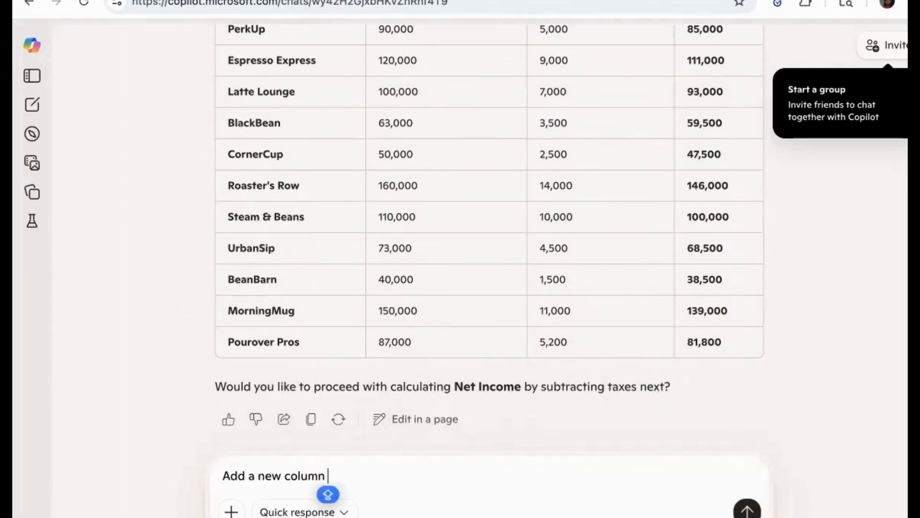
type("Net Income ")
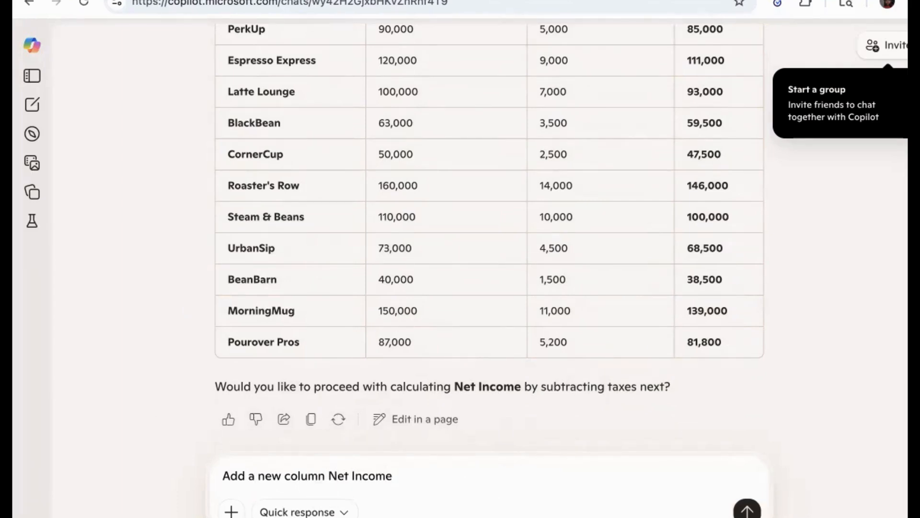
type("= ")
type("EBIT")
key("BackSpace")
key("BackSpace")
type("T - Taxes")
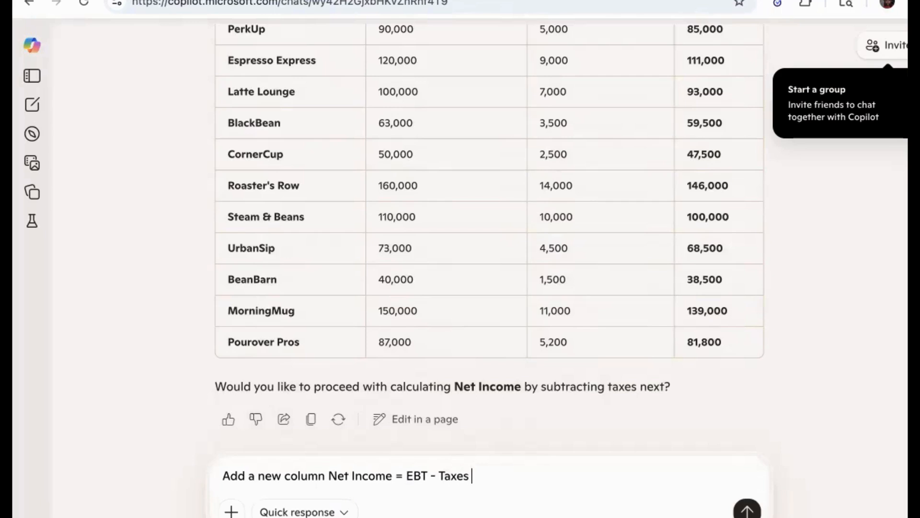
key("Return")
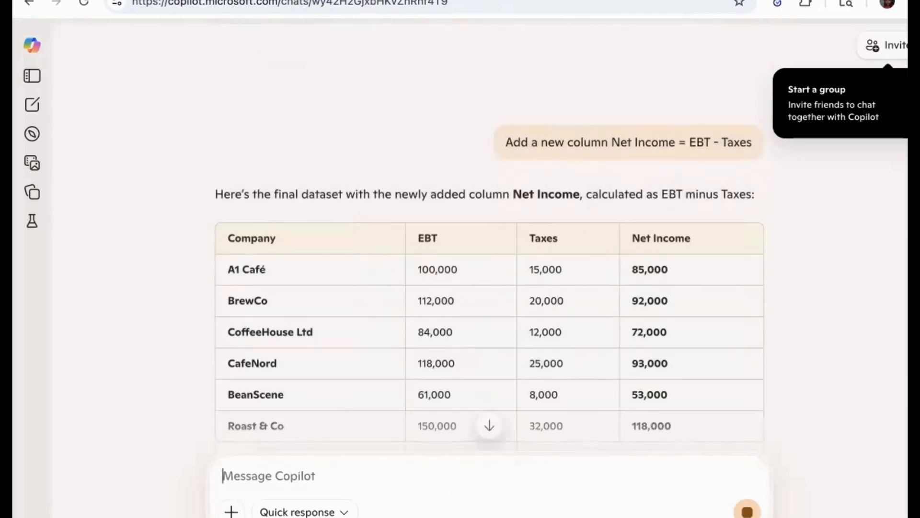
Begin a prompt asking to display the results in a formatted Income Statement for each company showing Revenue, cost of Goods Sold, Gross Profit, Operating Expense
scroll(473, 335, "down", 8)
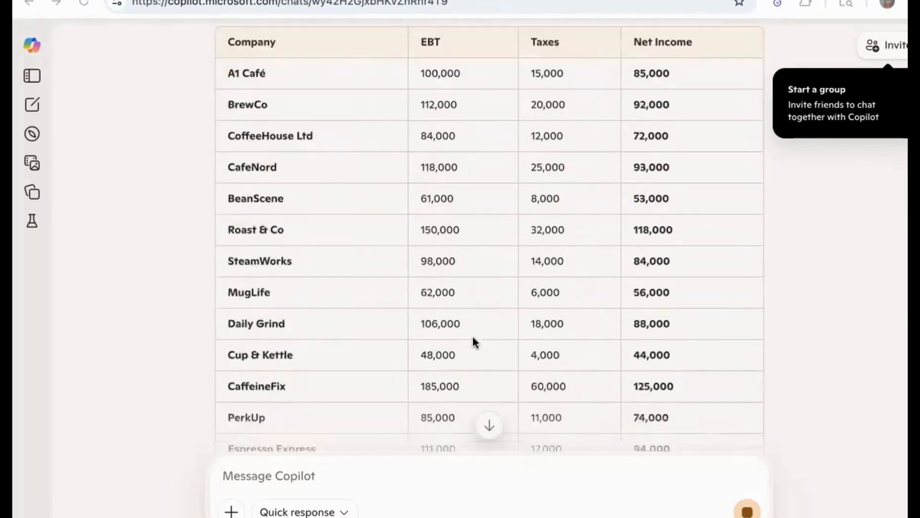
scroll(680, 267, "down", 5)
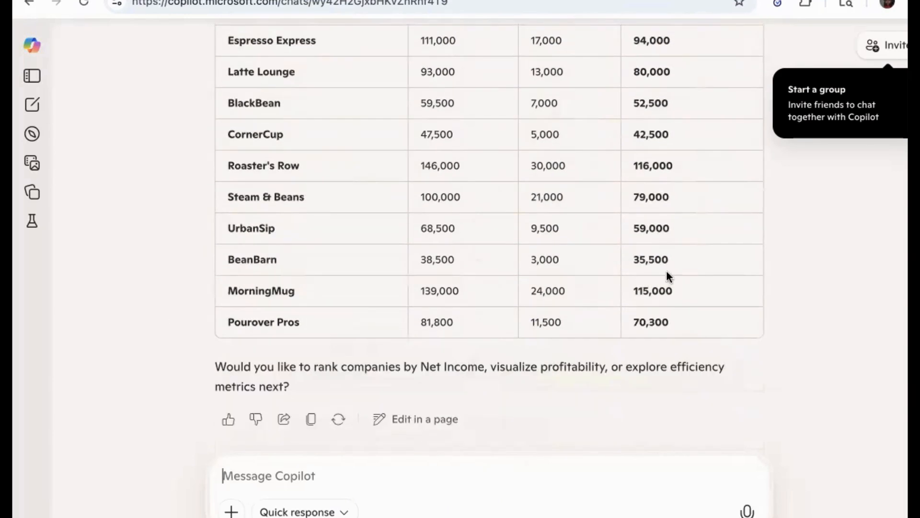
left_click(333, 472)
type("G")
key("BackSpace")
key("Caps_Lock")
type("Display")
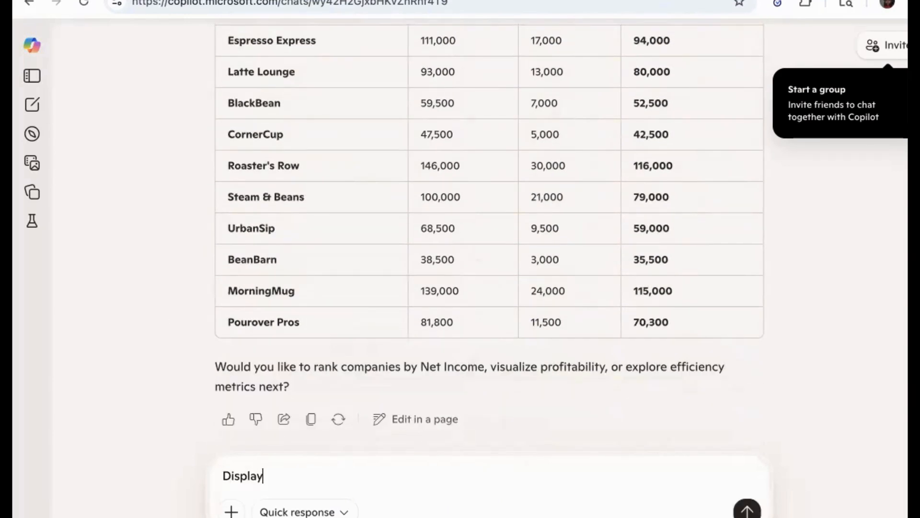
type(" the")
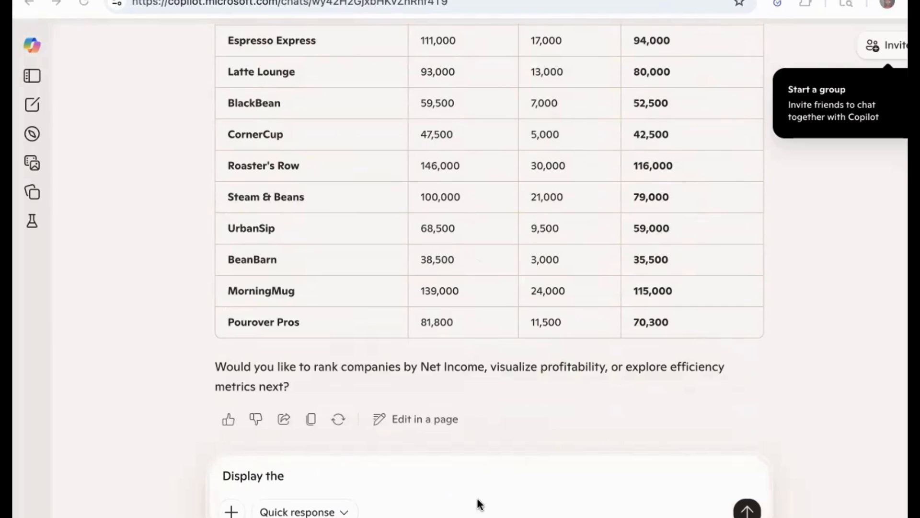
type(" results in")
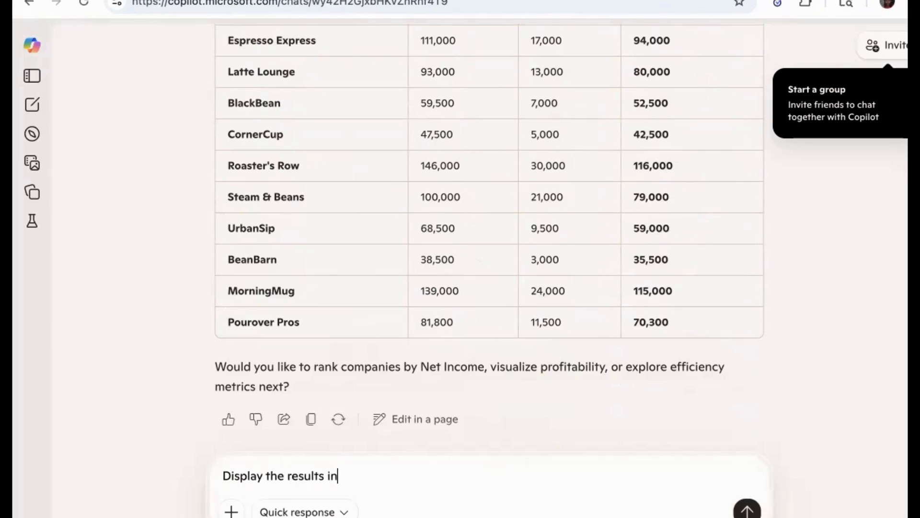
type(" a formatted Income ")
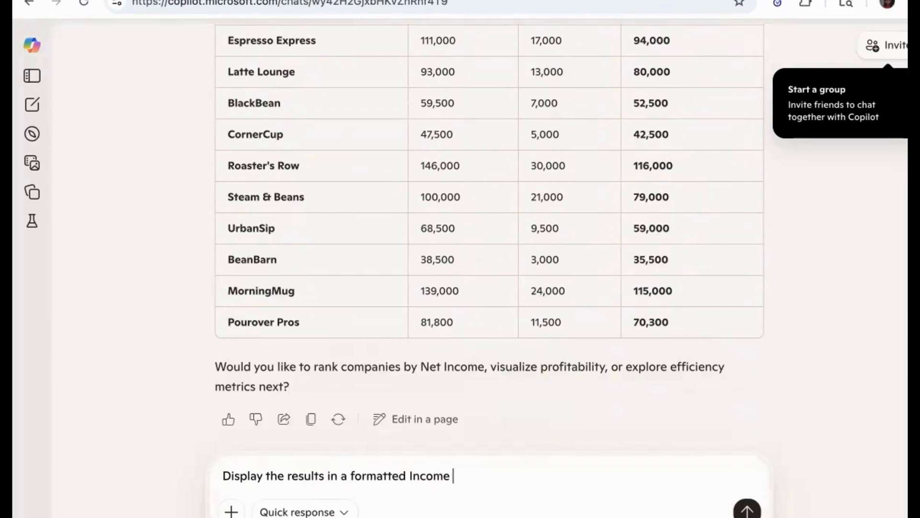
type("Statement")
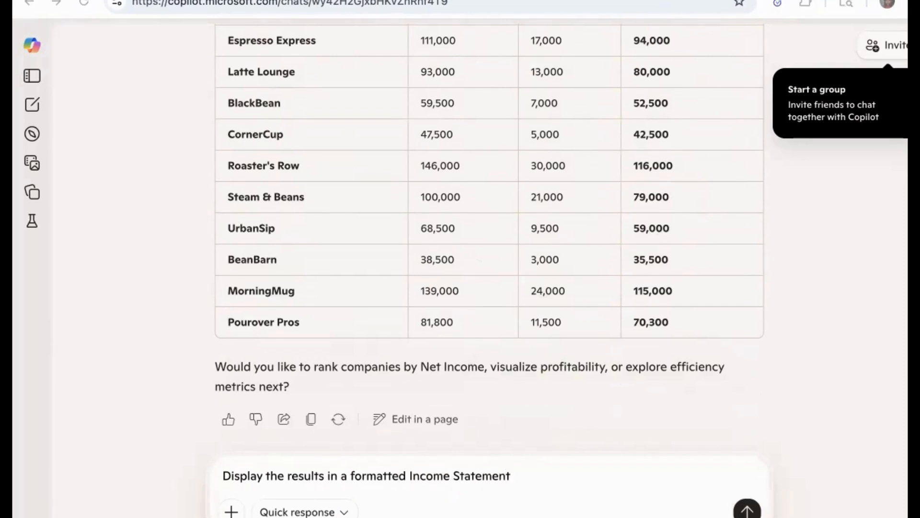
type(" for each c")
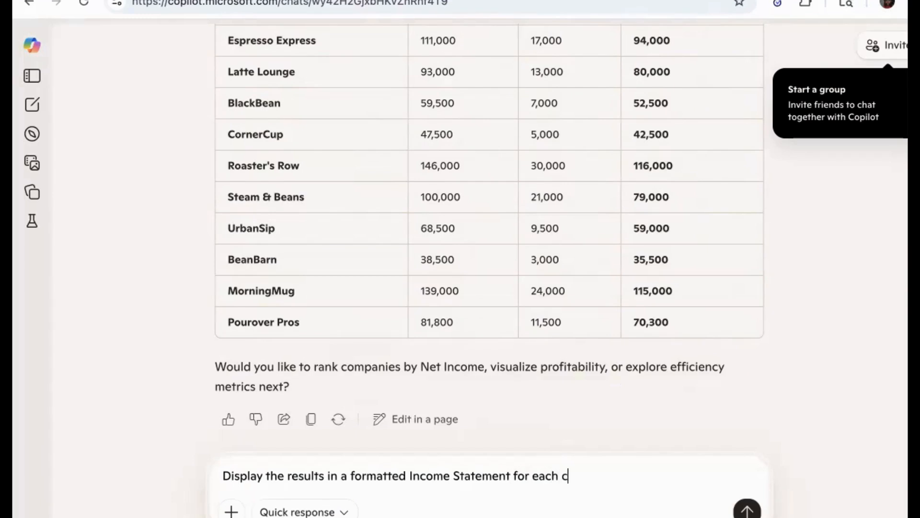
type("ompany showing")
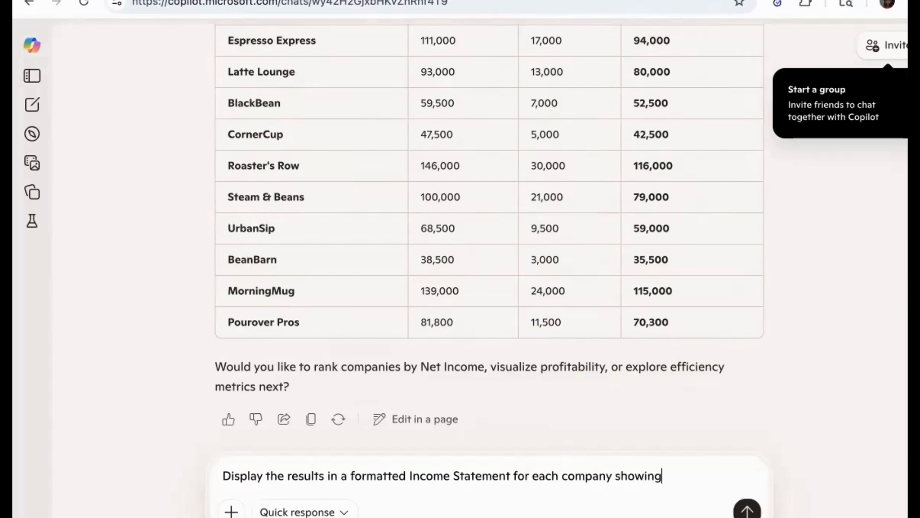
type(": Revenue, cost of G")
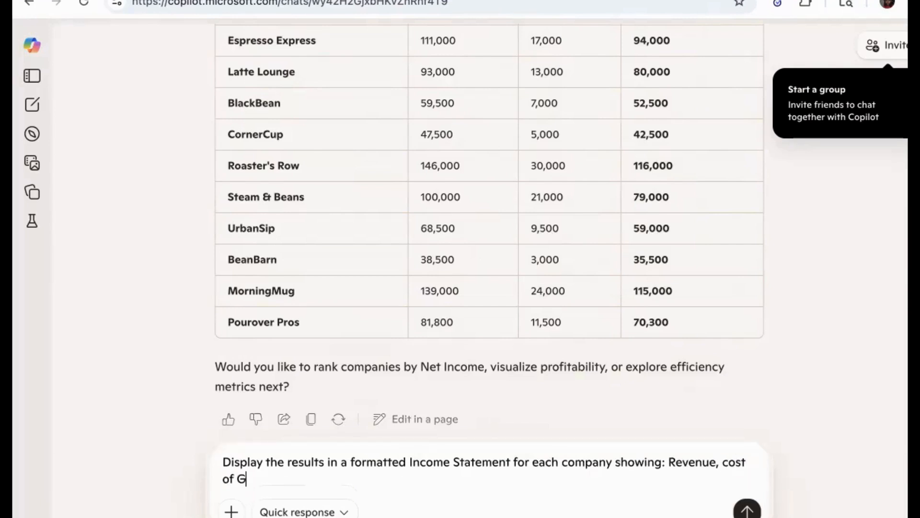
type("oods Sold,")
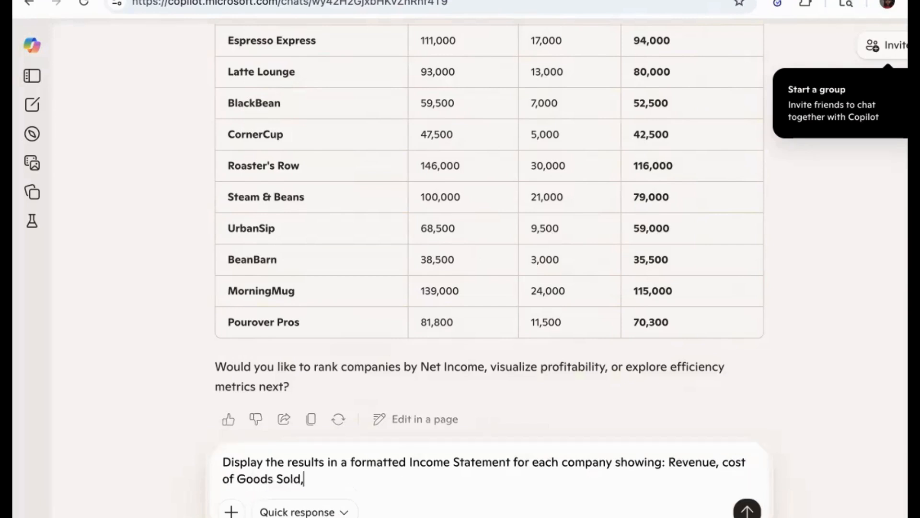
type(" Gross Profit, Operat")
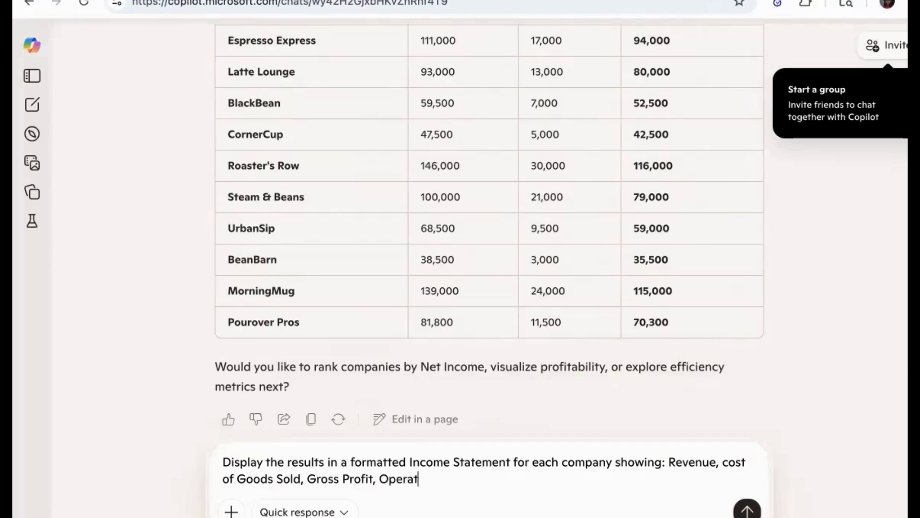
type("ing Expense")
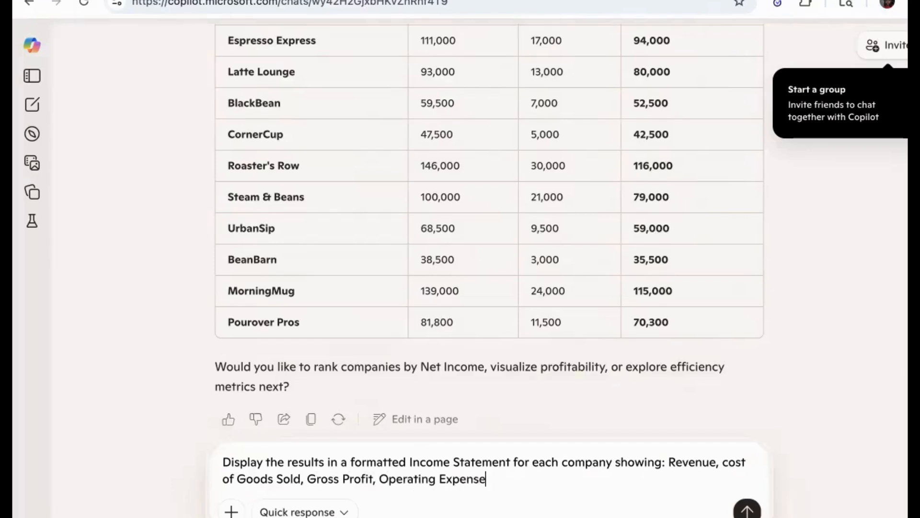
type(",operatin")
Complete the prompt with Operating Income, Interest Expense, Taxes, Net Income and send it
key("BackSpace")
key("BackSpace")
key("BackSpace")
key("BackSpace")
type("Operating I")
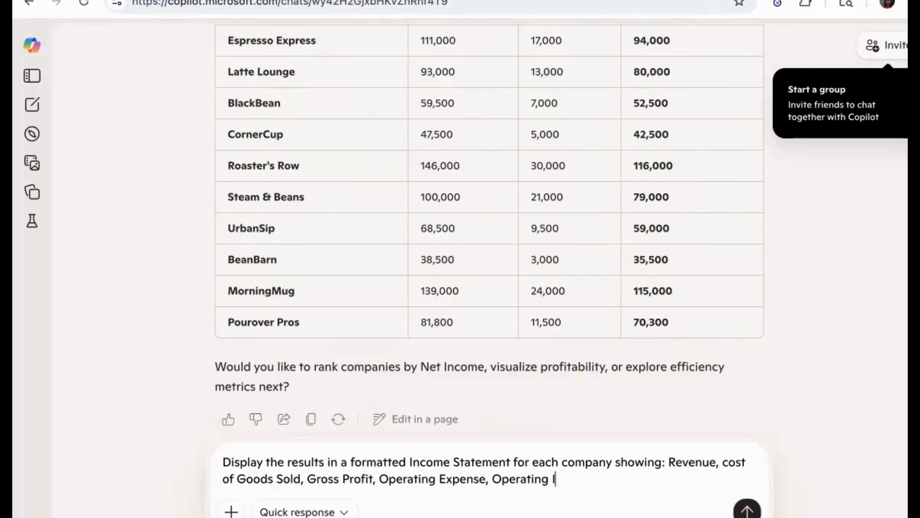
type("ncome, Intere")
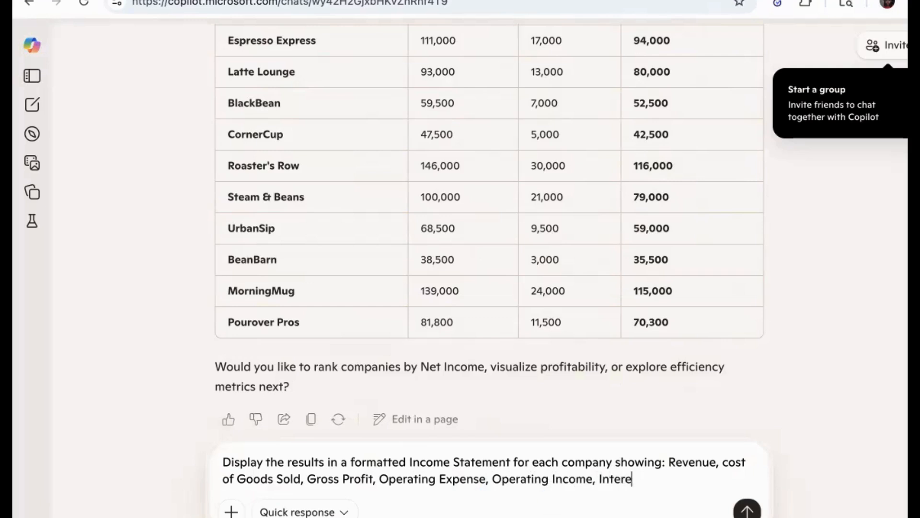
type("st Expense")
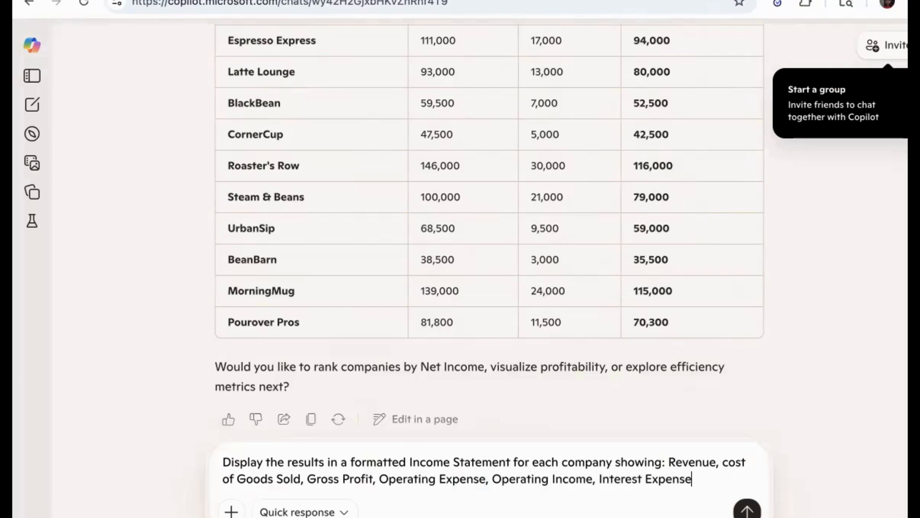
type(", Taxes, Net")
type(" incom")
key("BackSpace")
key("BackSpace")
key("BackSpace")
key("BackSpace")
key("BackSpace")
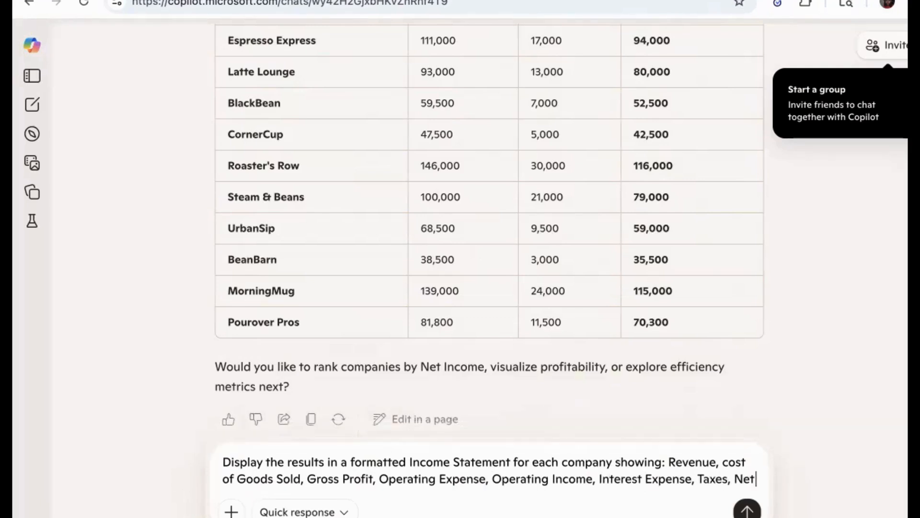
type("Income")
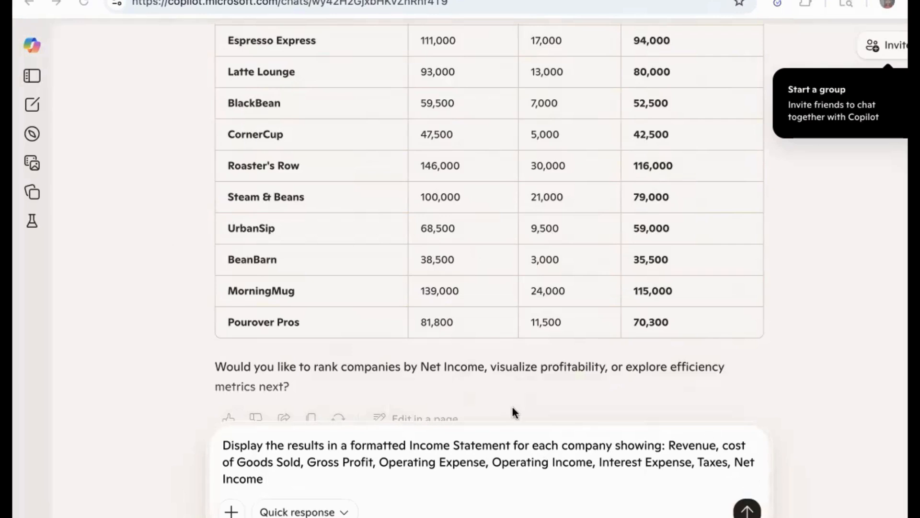
key("Return")
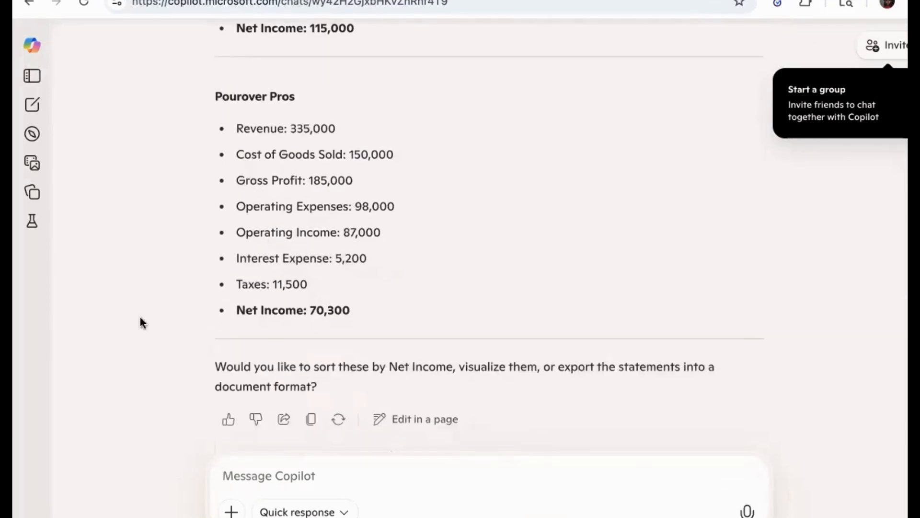
Ask Copilot to identify the top 3 most profitable companies and the bottom 3 least profitable, and send the prompt
left_click(26, 340)
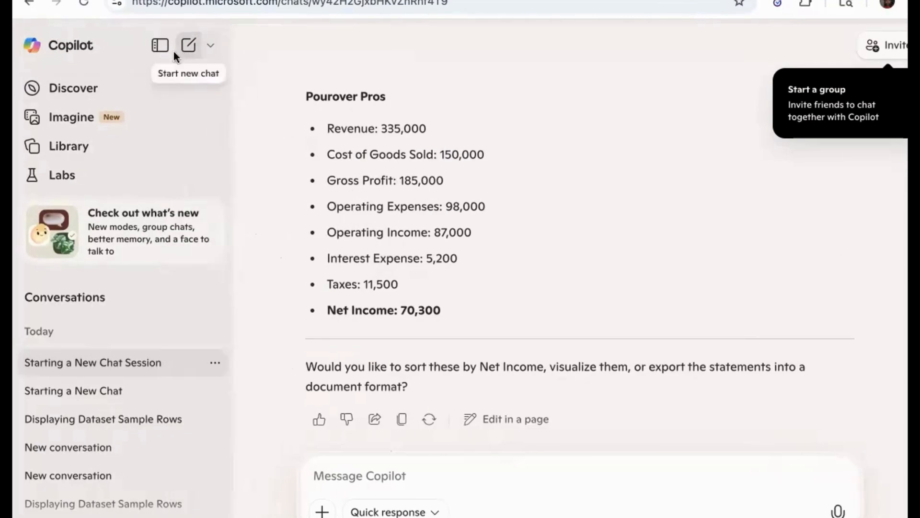
left_click(160, 44)
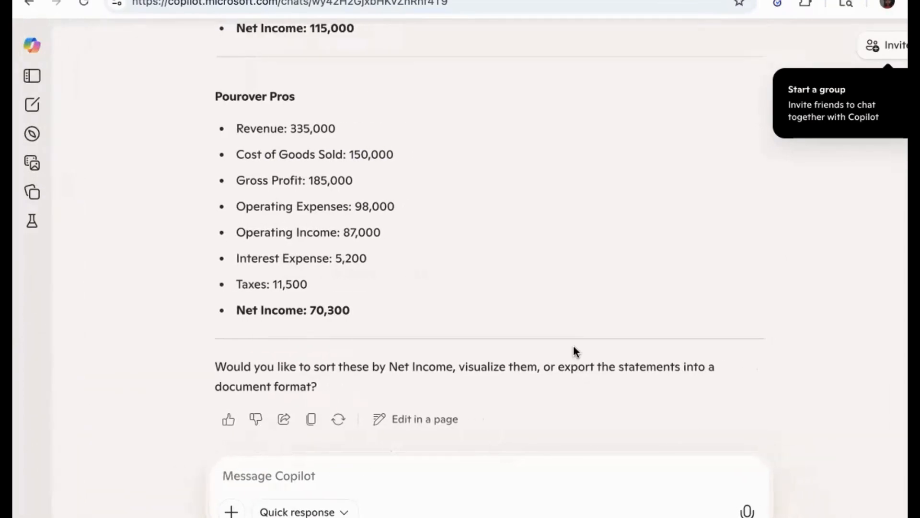
left_click(361, 476)
type("Id")
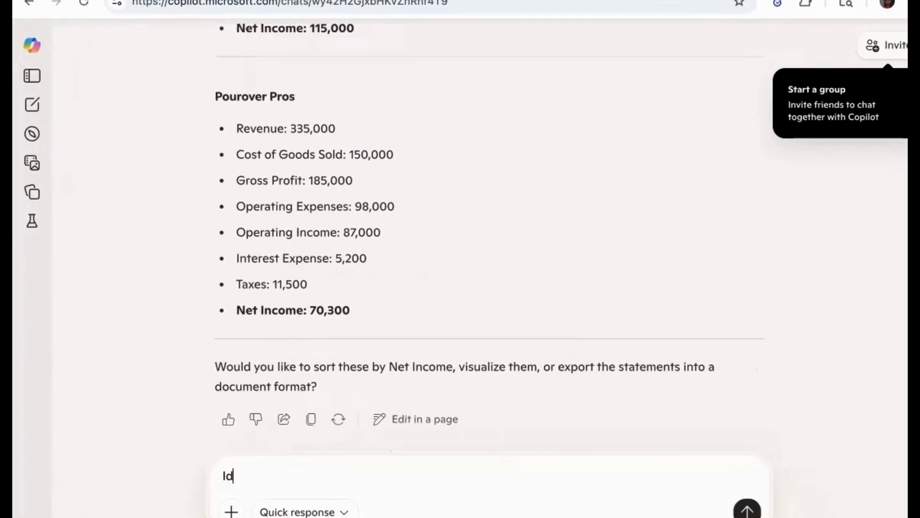
type("entify the to")
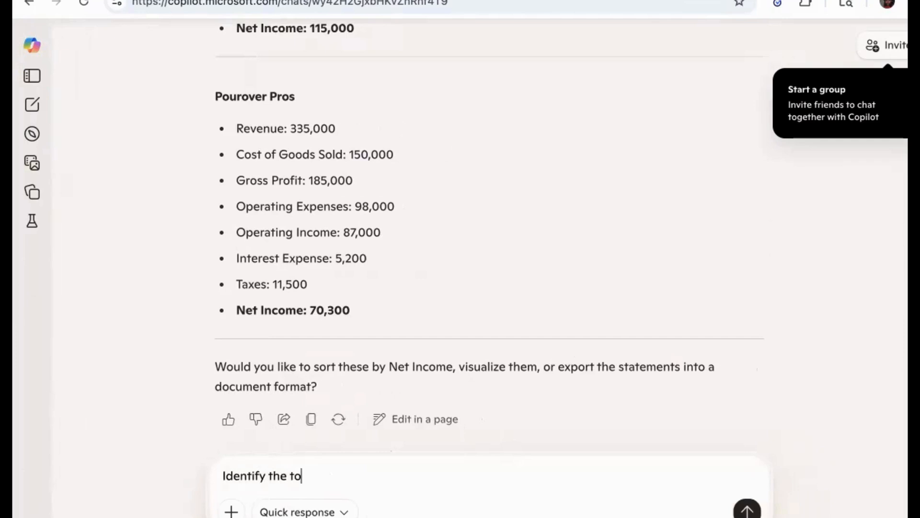
type("p 3 most profitbale")
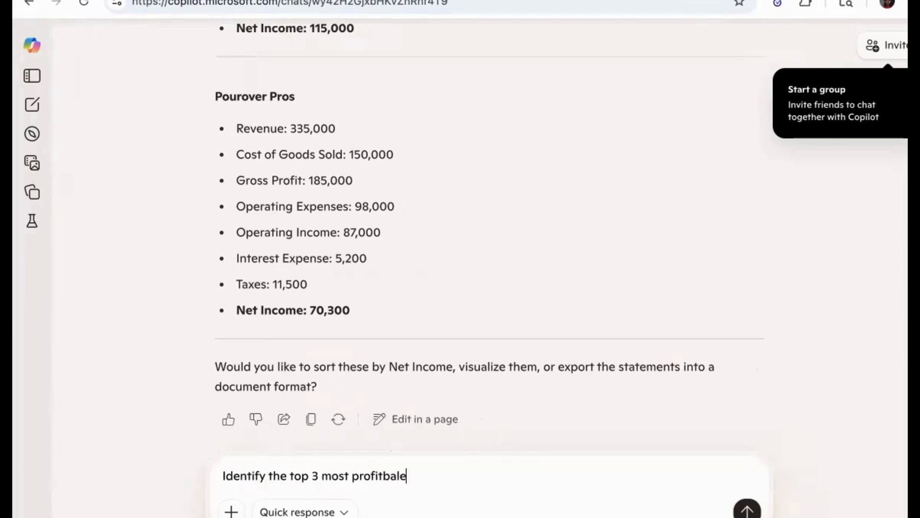
key("BackSpace")
key("BackSpace")
key("BackSpace")
key("BackSpace")
type("ab")
key("BackSpace")
type("ble ")
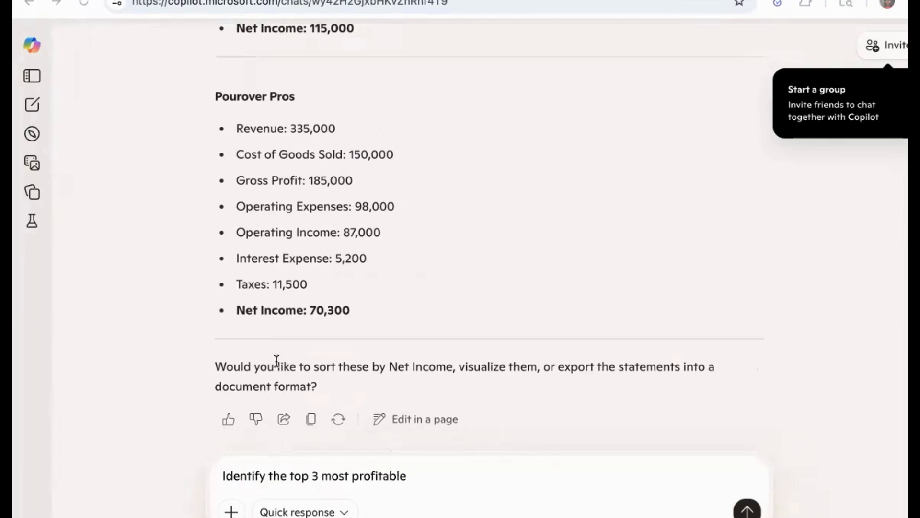
type("companies ")
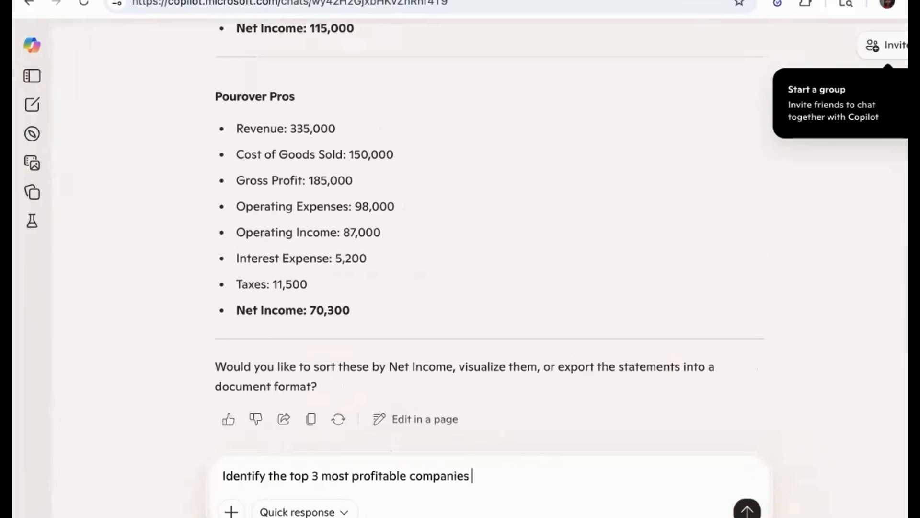
type("and the t")
type("ottom")
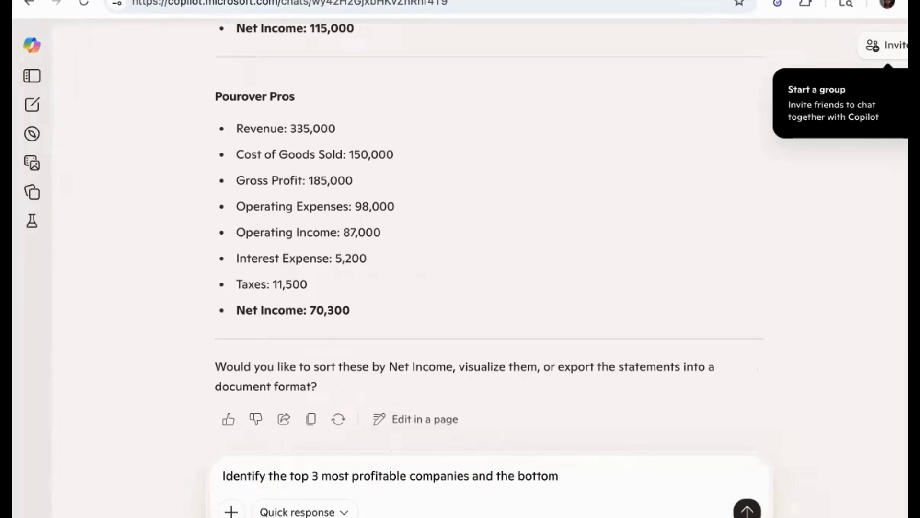
type(" 3 least proftiable")
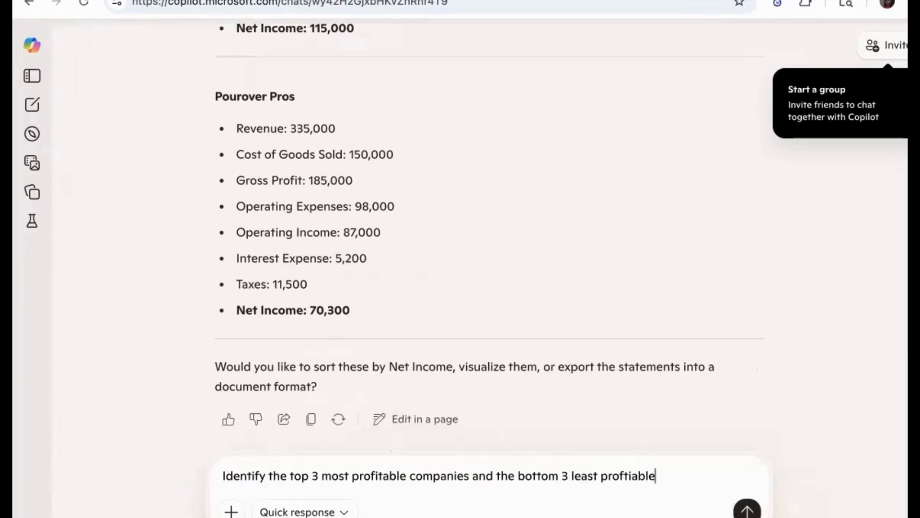
key("BackSpace")
key("BackSpace")
key("BackSpace")
key("BackSpace")
key("BackSpace")
key("BackSpace")
type("itable")
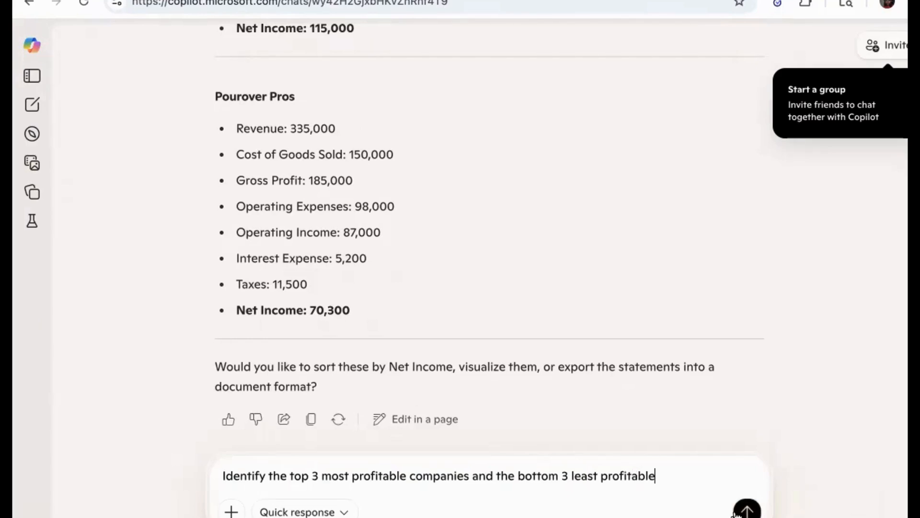
key("Return")
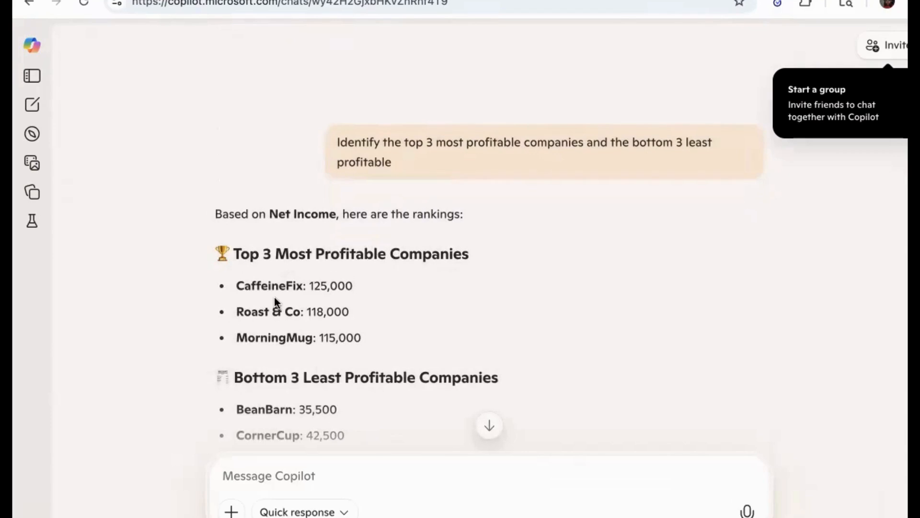
Ask Copilot to provide a bar chart of Net Income for all companies and send the prompt
scroll(276, 302, "down", 3)
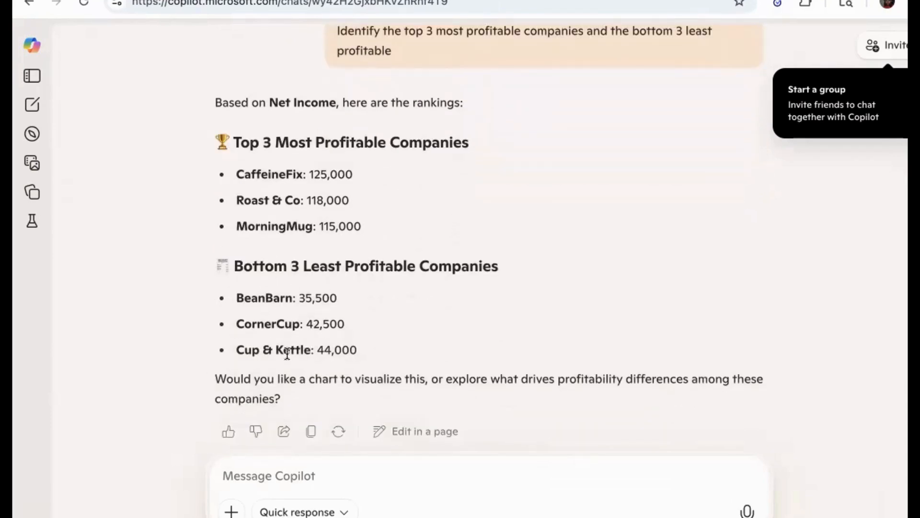
scroll(288, 354, "down", 1)
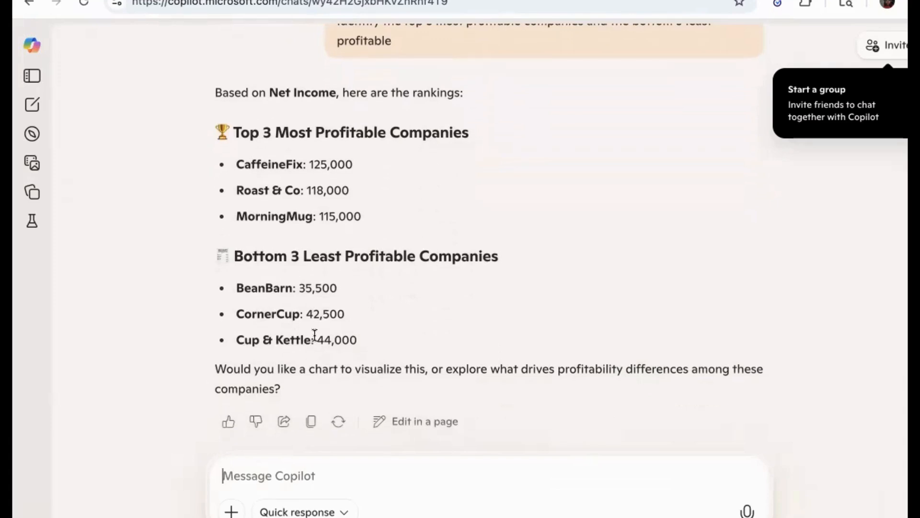
scroll(276, 282, "down", 1)
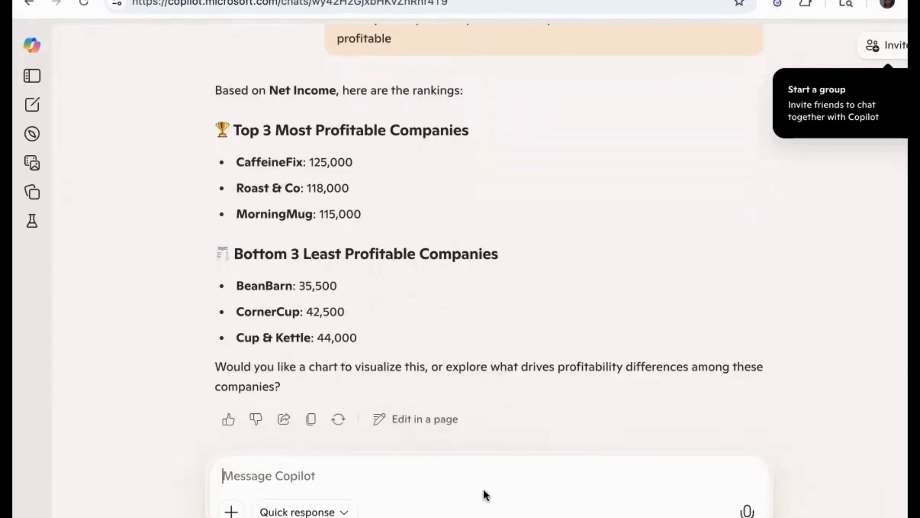
type("Porv")
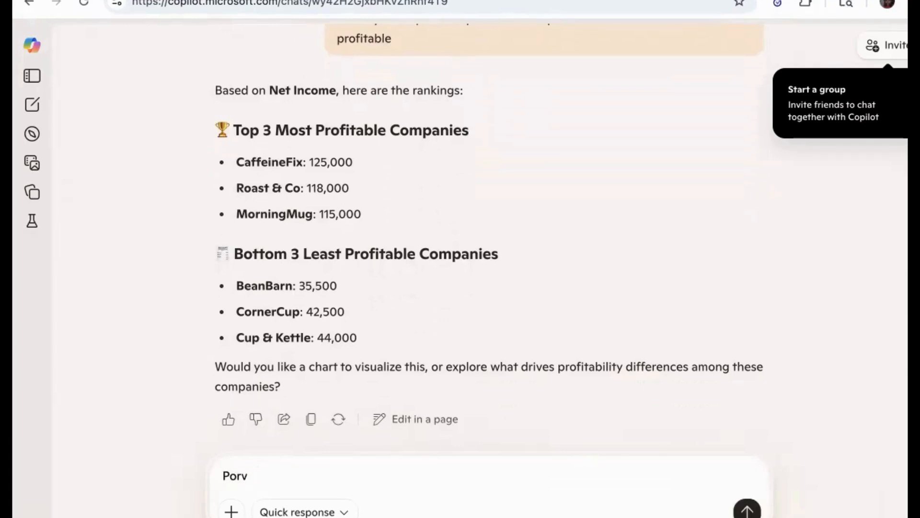
type("ideovude")
key("BackSpace")
key("BackSpace")
key("BackSpace")
type("id e a bar chart")
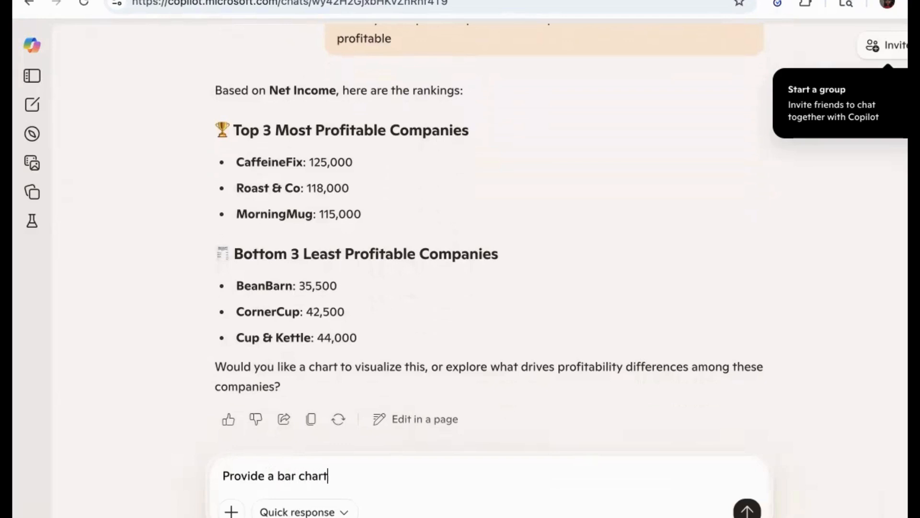
type(" of n")
type("Net")
type(" Income")
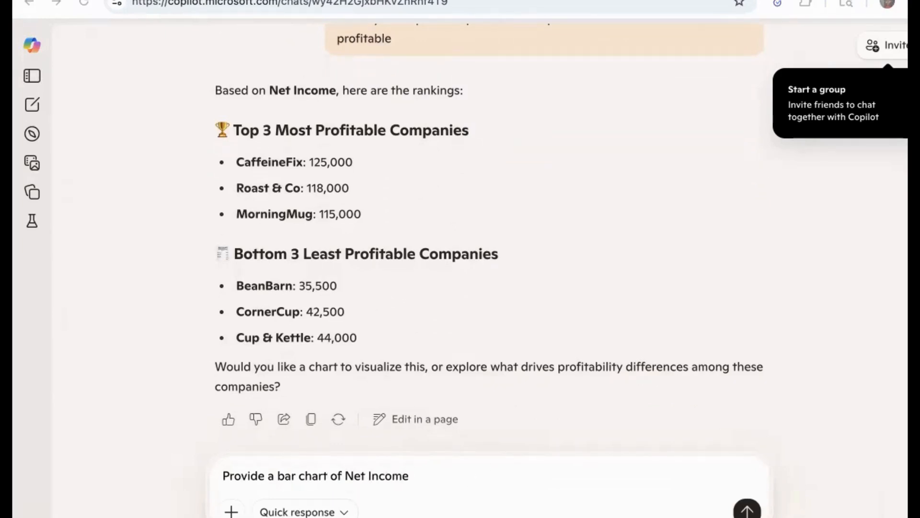
type(" for al")
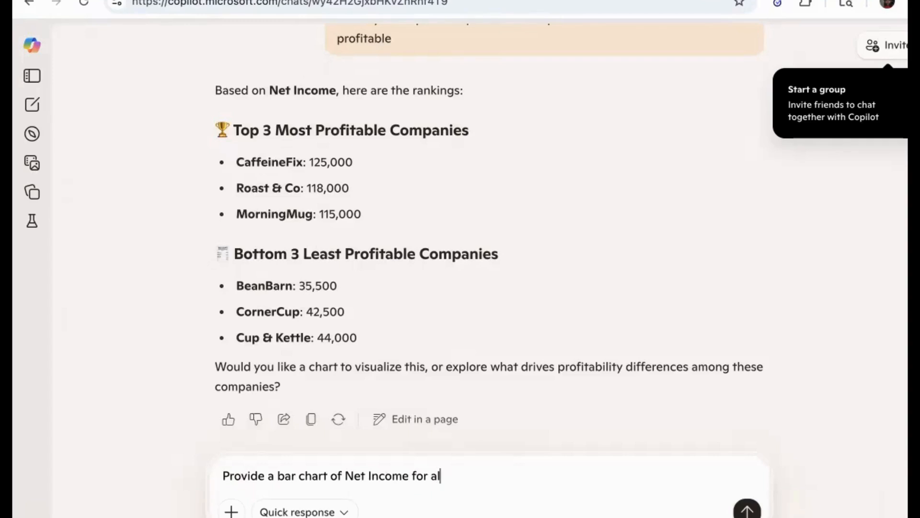
type("l comapnie")
key("BackSpace")
key("BackSpace")
key("BackSpace")
type("panies")
key("Return")
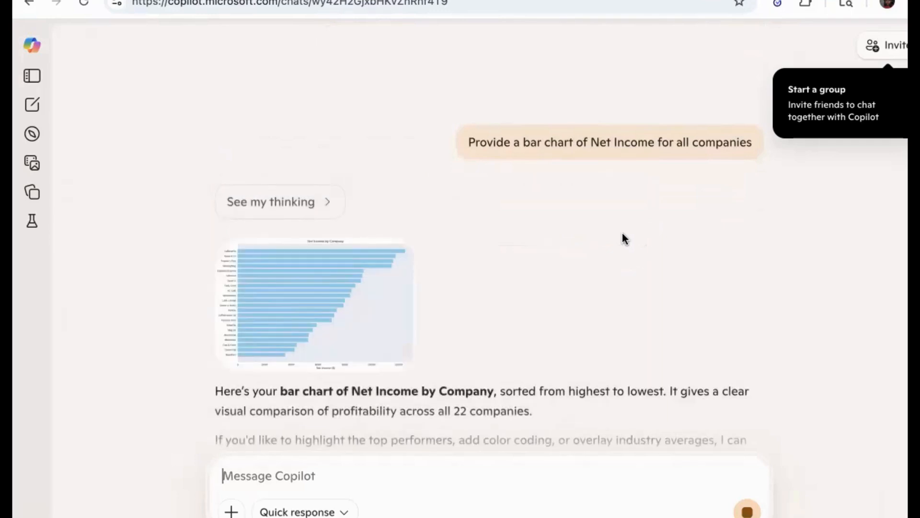
Open the generated Net Income chart enlarged and save the image to the computer
left_click(392, 297)
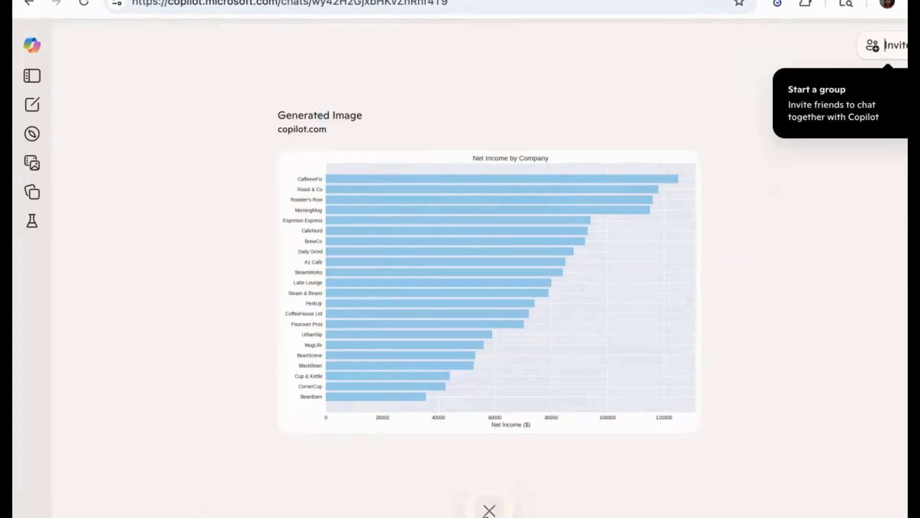
left_click(490, 509)
scroll(446, 305, "down", 2)
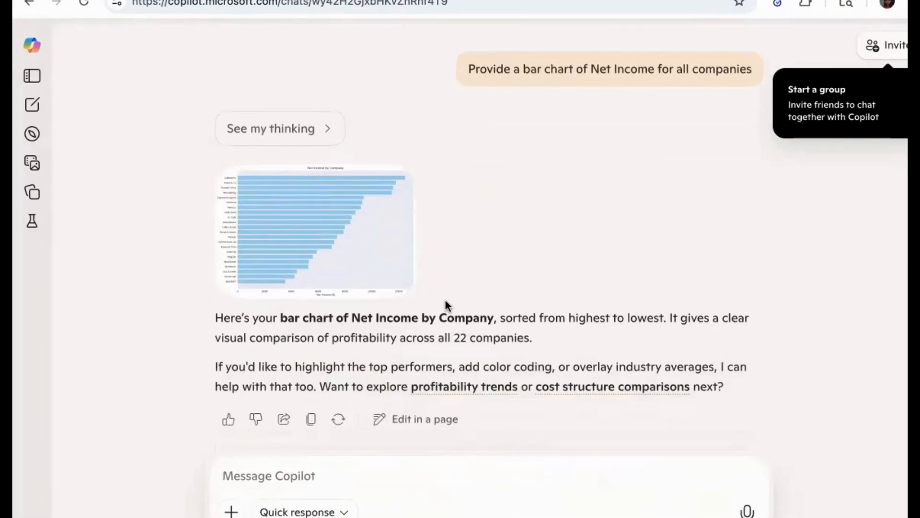
left_click(350, 235)
right_click(427, 261)
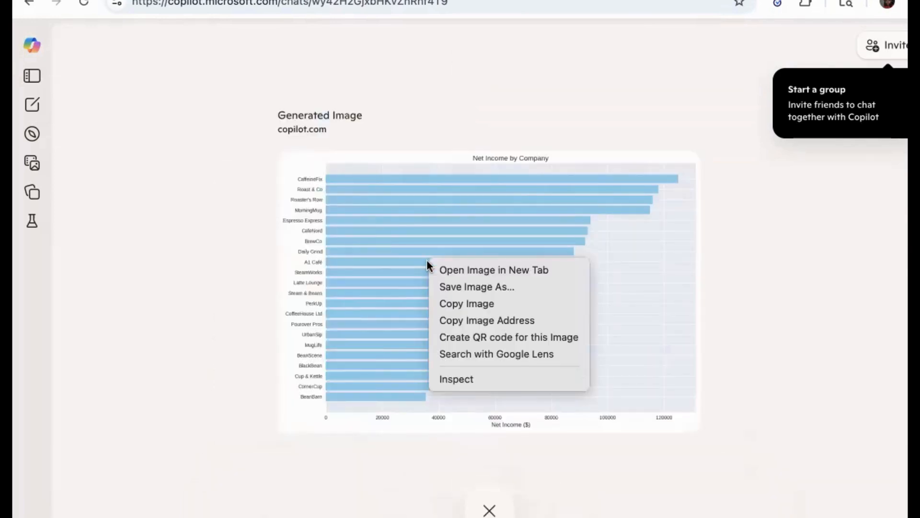
left_click(465, 288)
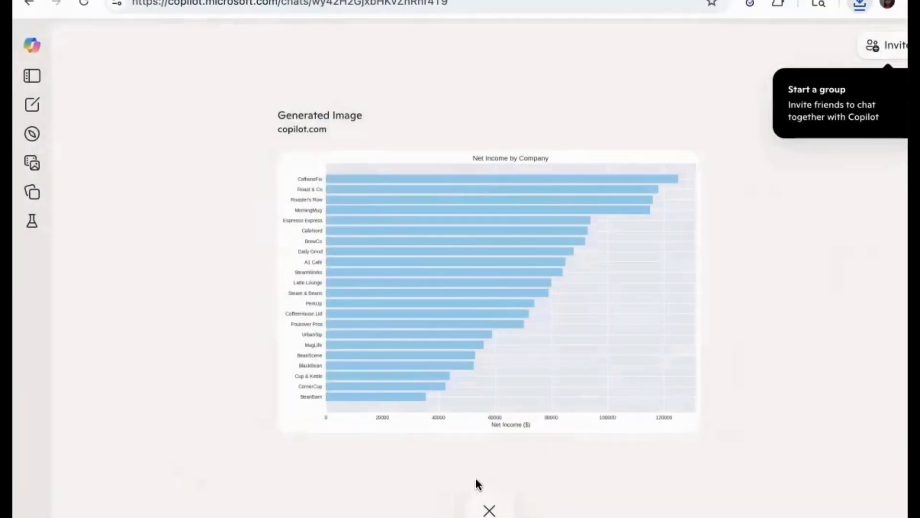
right_click(479, 485)
left_click(239, 263)
left_click(489, 509)
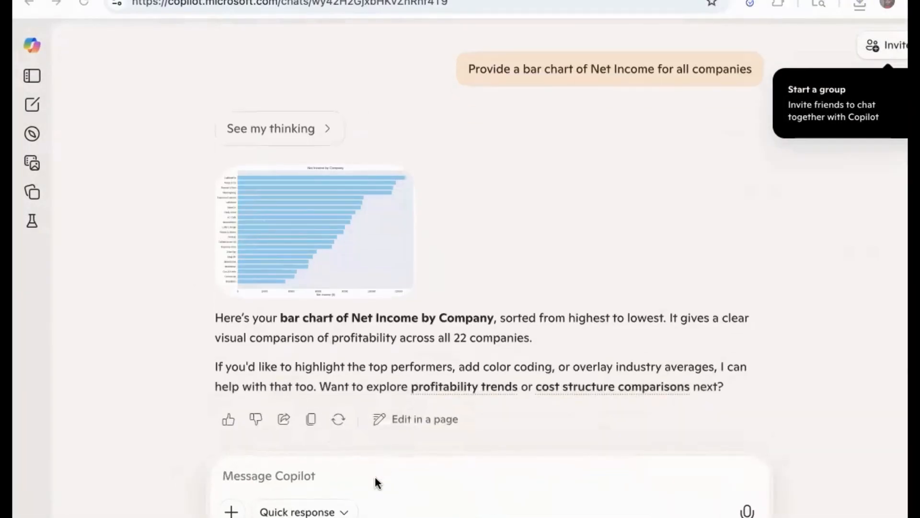
Ask Copilot to write a 50 words executive summary of which companies have the highest and lowest profitability and what might explain those results, and send it
left_click(341, 476)
type("Wite")
key("BackSpace")
key("BackSpace")
key("BackSpace")
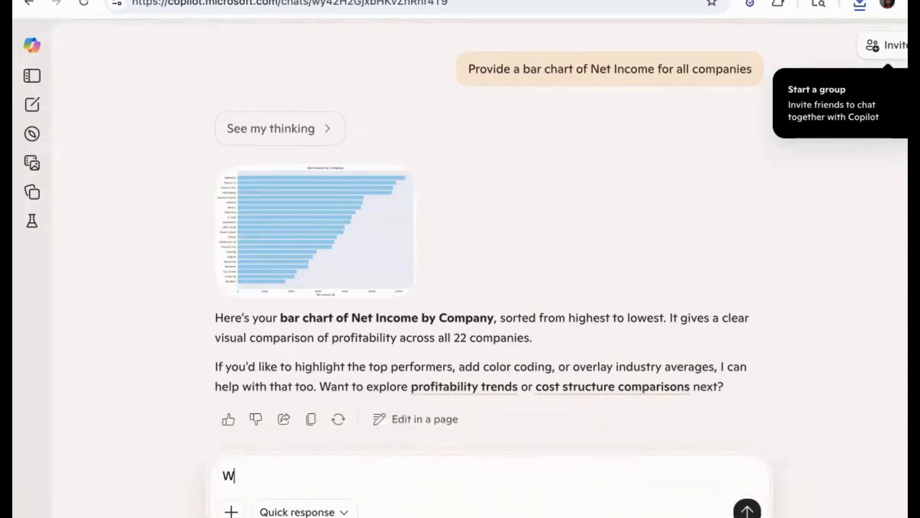
type("rite a 50 words se")
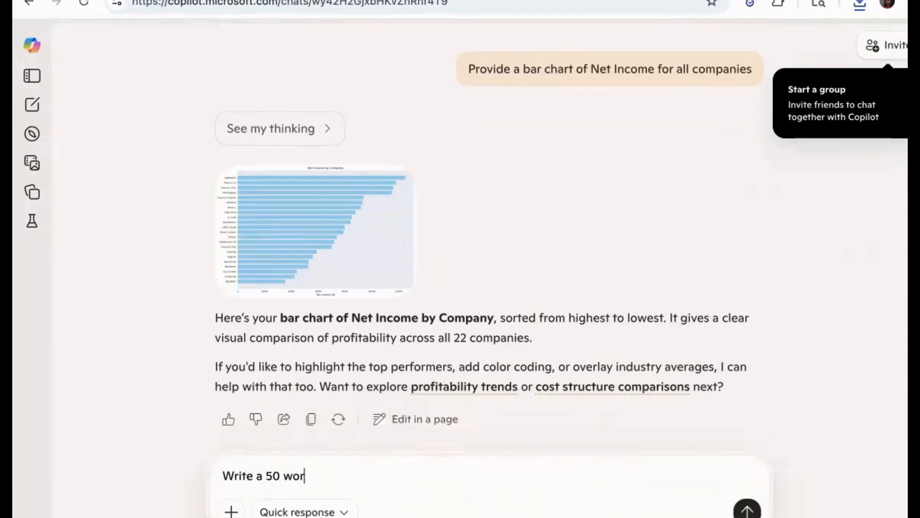
key("BackSpace")
key("BackSpace")
type("ec")
key("BackSpace")
type("xecutive summary ")
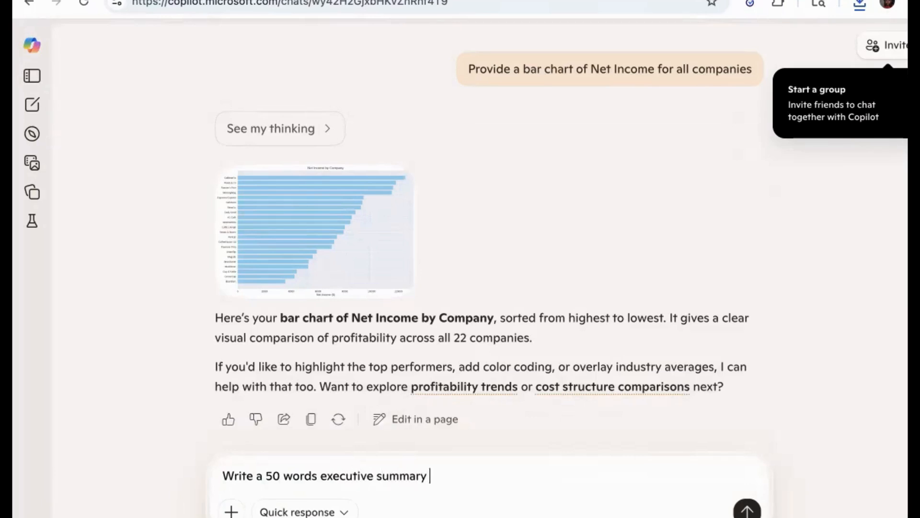
type("of which compani")
key("BackSpace")
type("y")
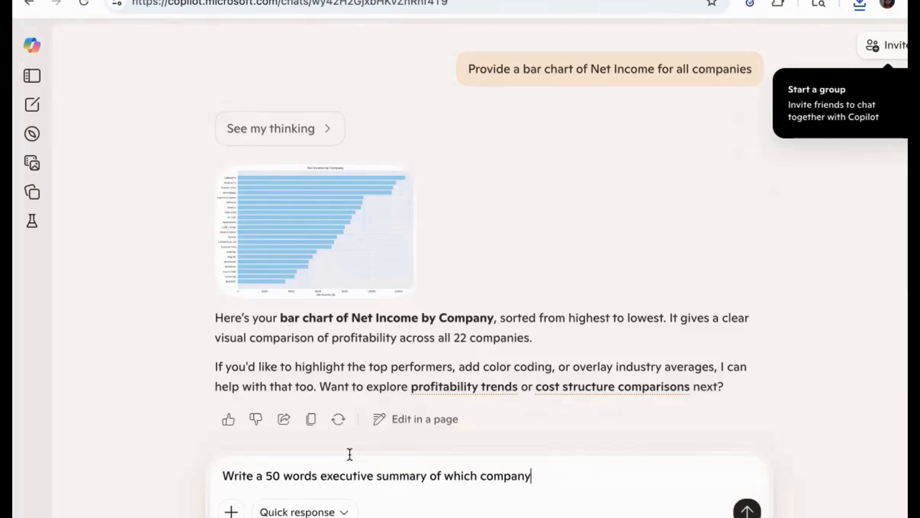
key("BackSpace")
type("ies and")
key("BackSpace")
key("BackSpace")
key("BackSpace")
key("BackSpace")
type("have the highest and lo")
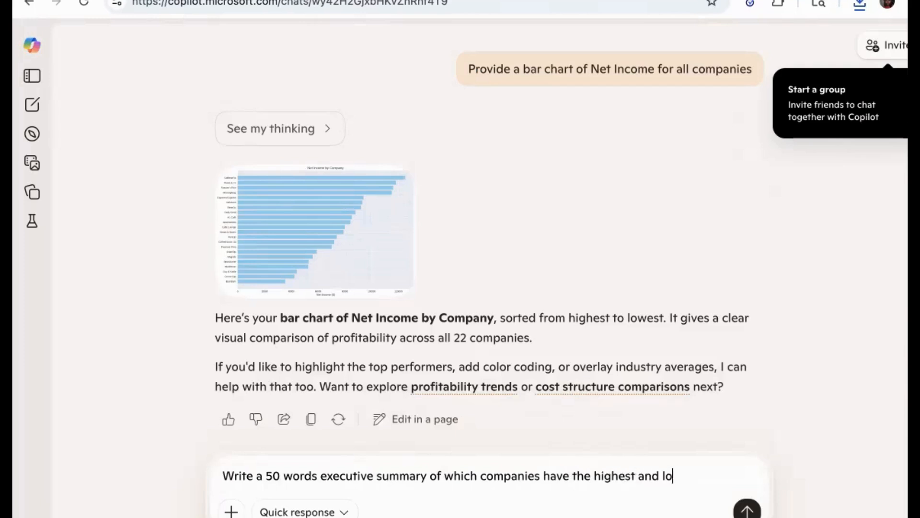
type("west profitabiluty")
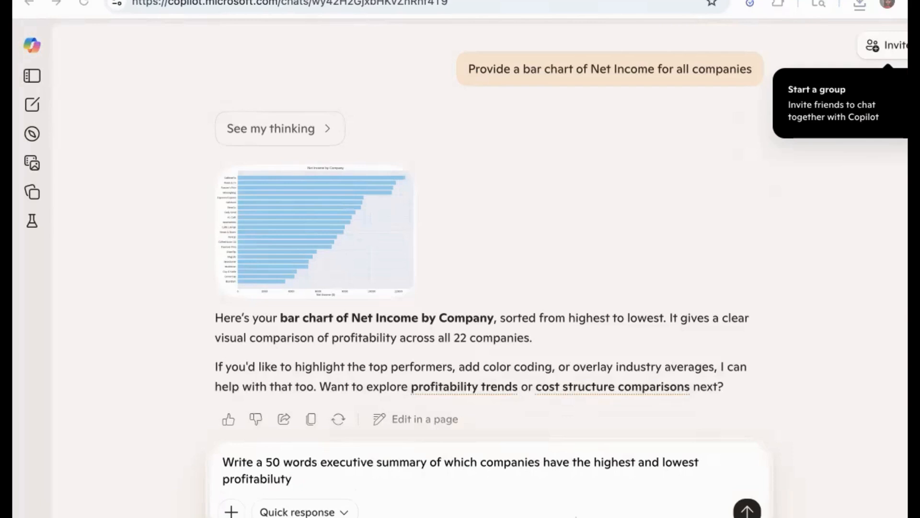
key("BackSpace")
key("BackSpace")
key("BackSpace")
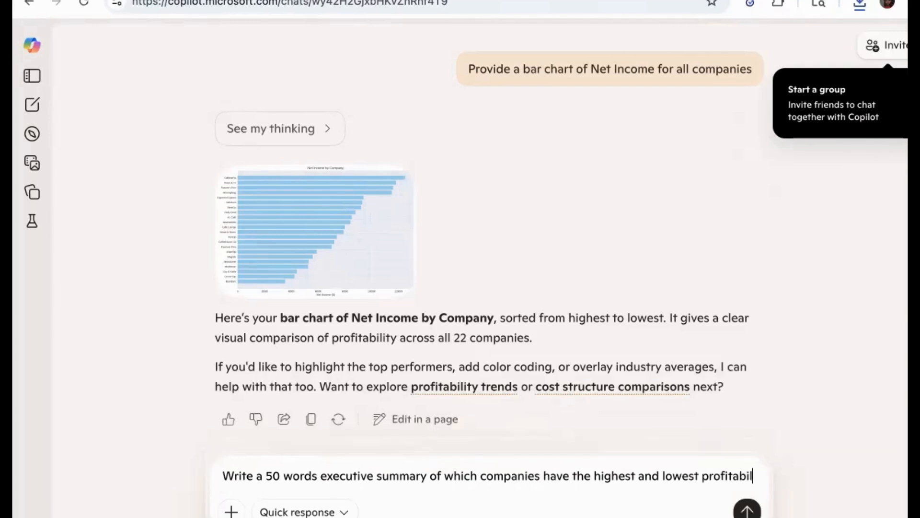
type("ity and")
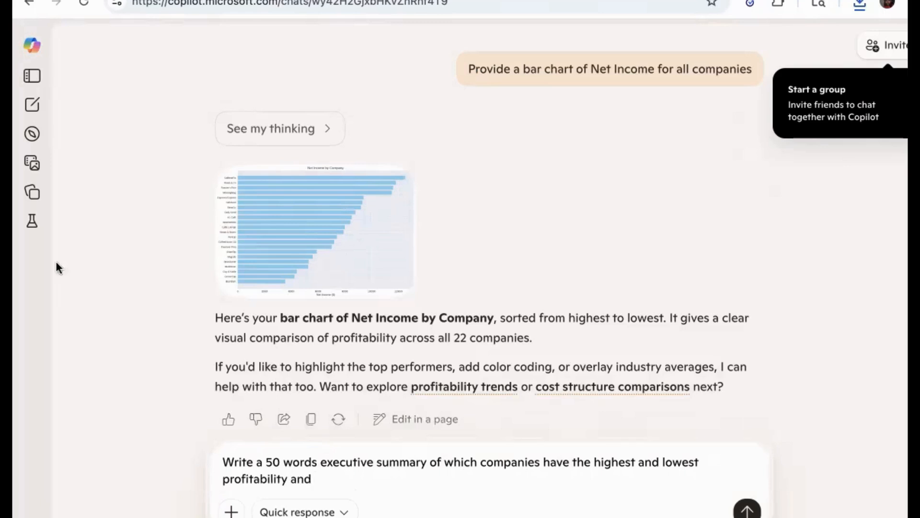
type(" what might explain ")
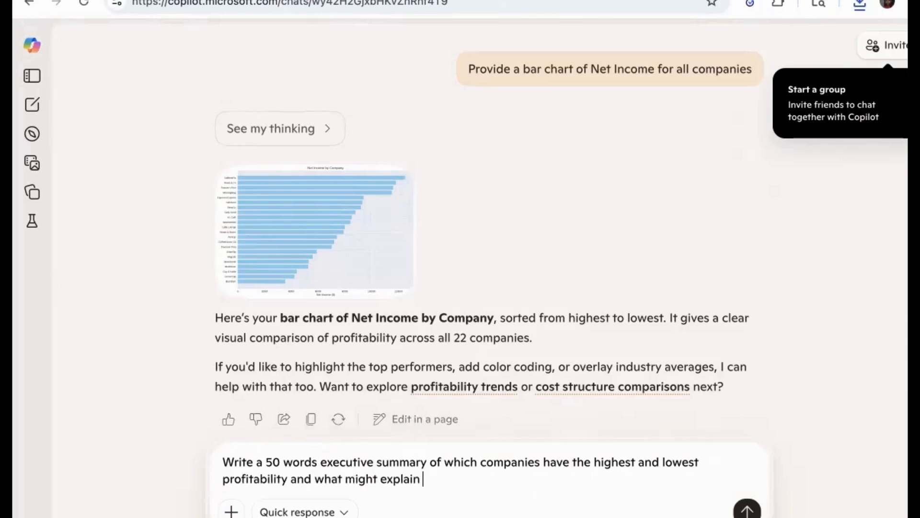
type("those results")
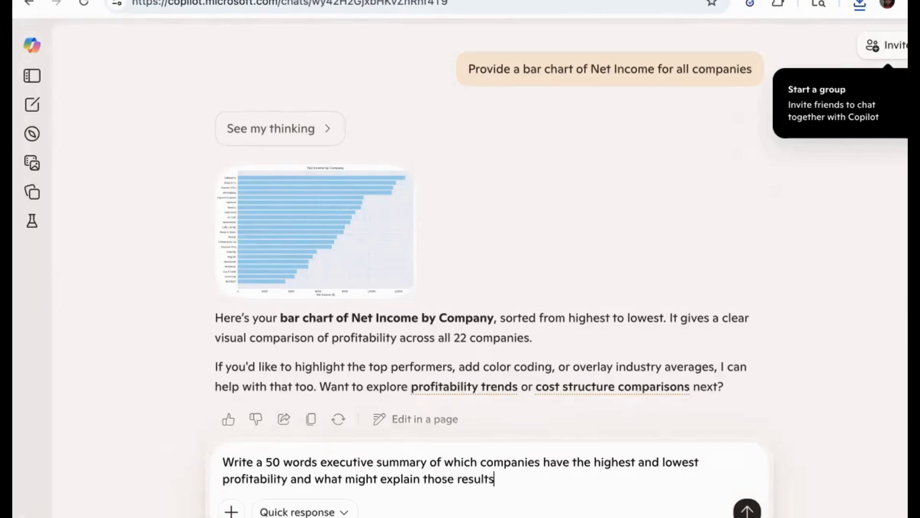
key("Return")
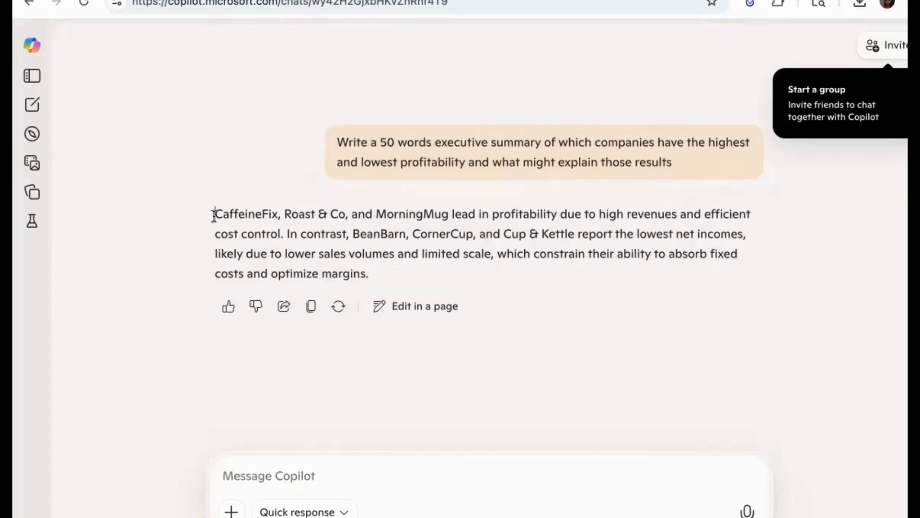
Select the whole executive summary text in Copilot's reply
left_click_drag(215, 215, 394, 277)
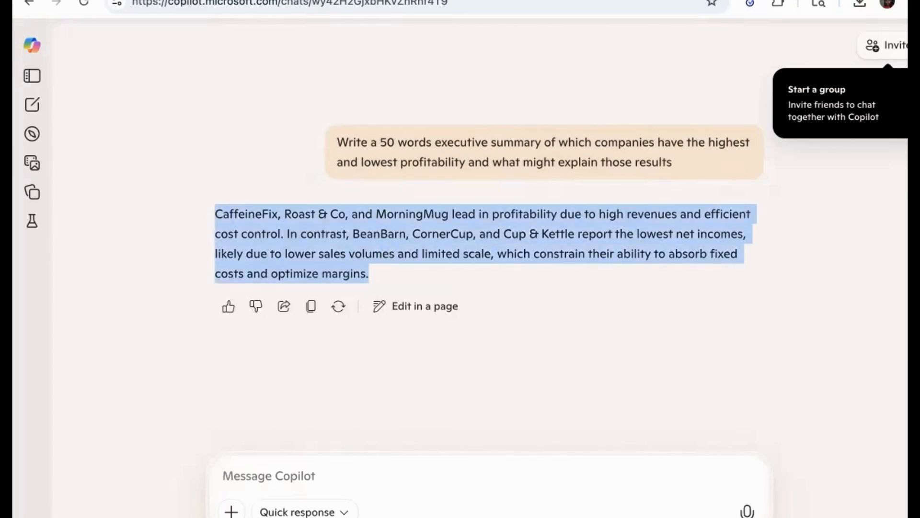